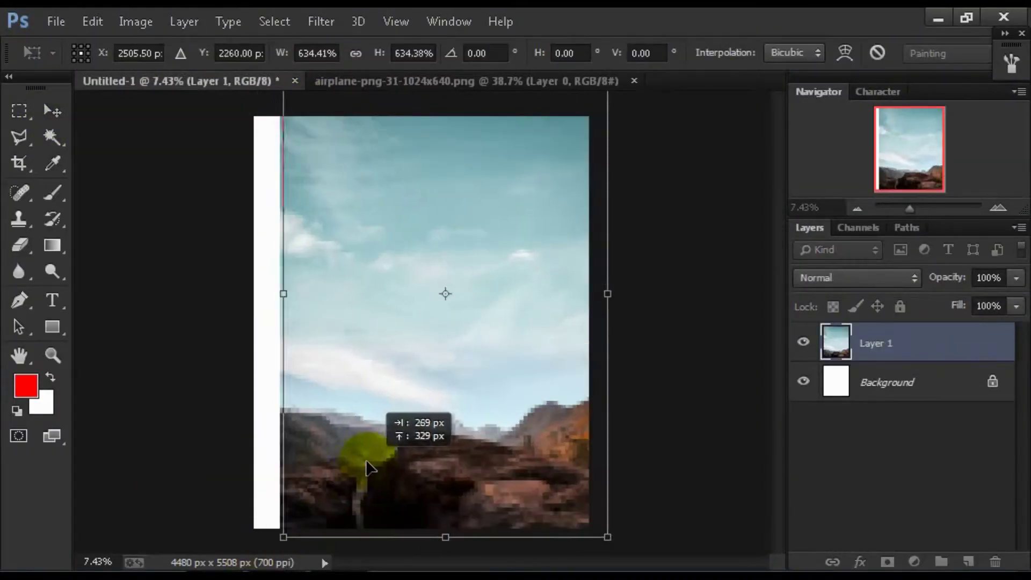
Scale the landscape photo to fill the canvas and Magic Wand its sky and clouds.
drag(283, 537, 242, 534)
double_click(488, 442)
click(53, 137)
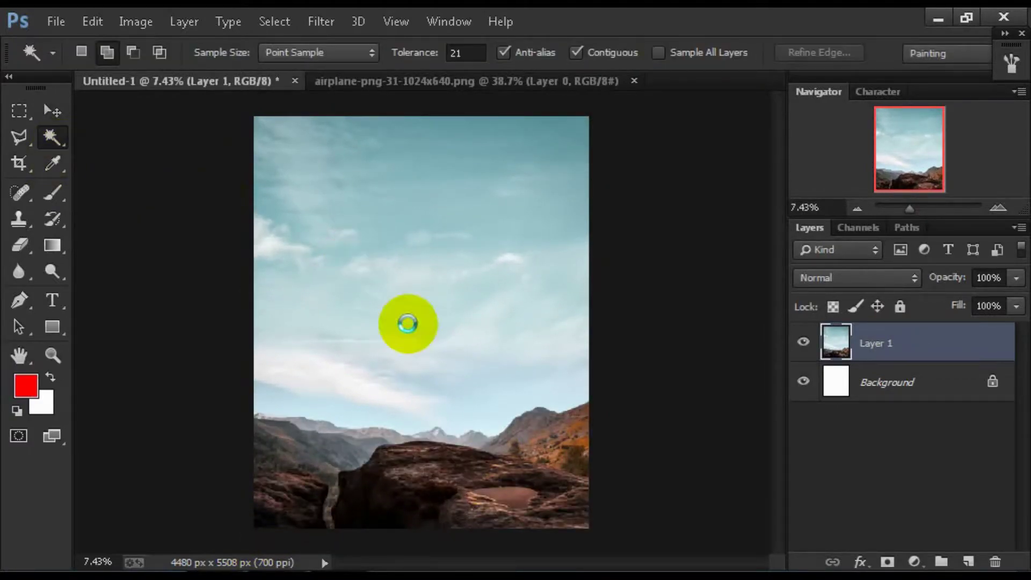
click(408, 323)
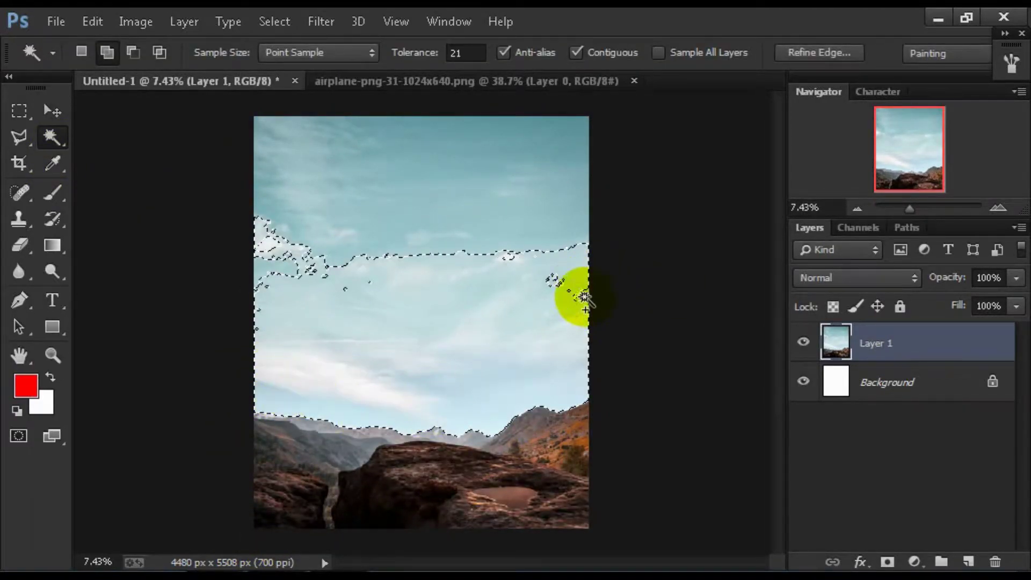
click(553, 277)
Add the upper sky to the selection, refine its edges and delete the sky.
key(m)
drag(167, 12, 167, 10)
click(52, 108)
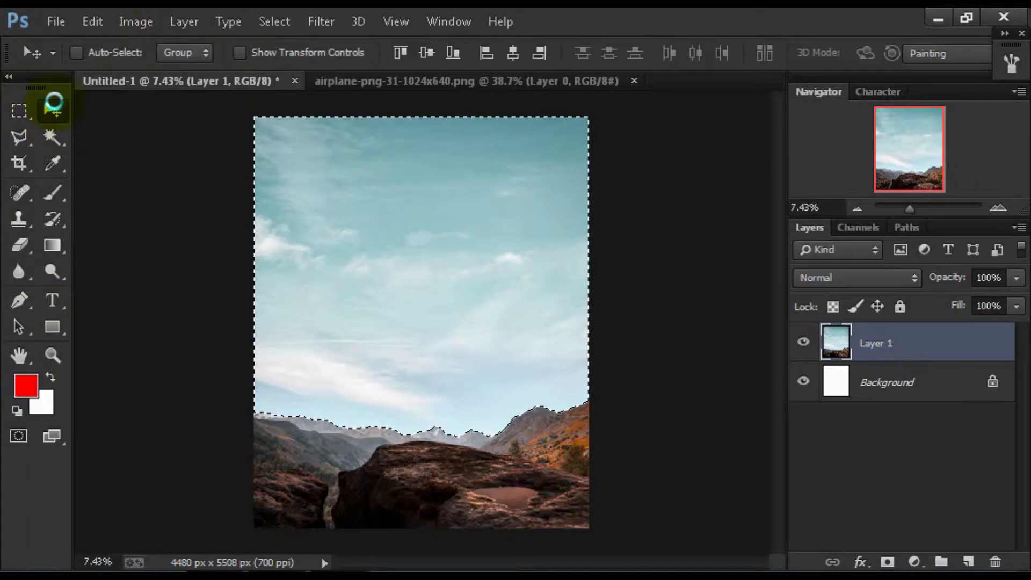
click(274, 21)
click(322, 253)
click(964, 491)
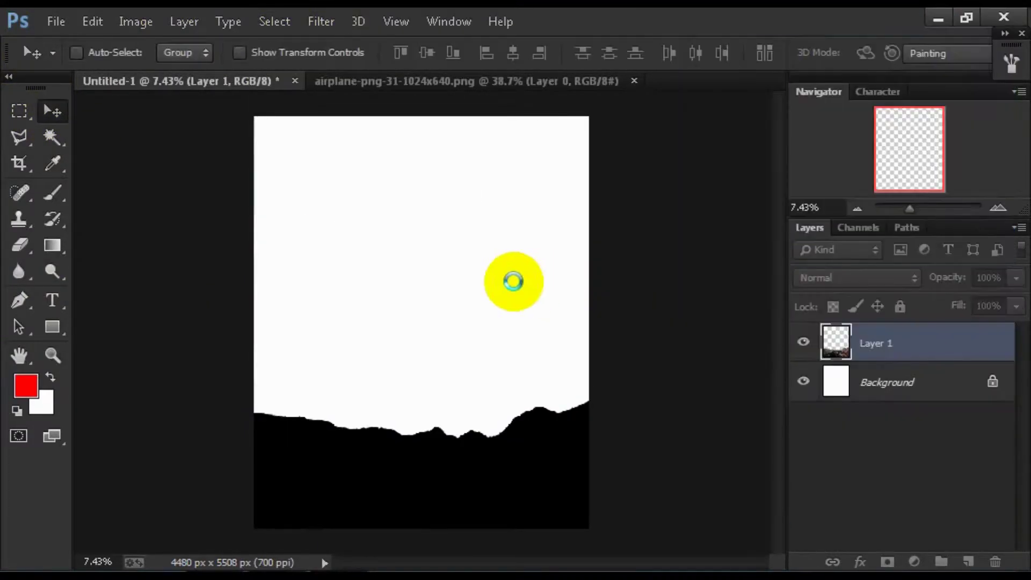
key(m)
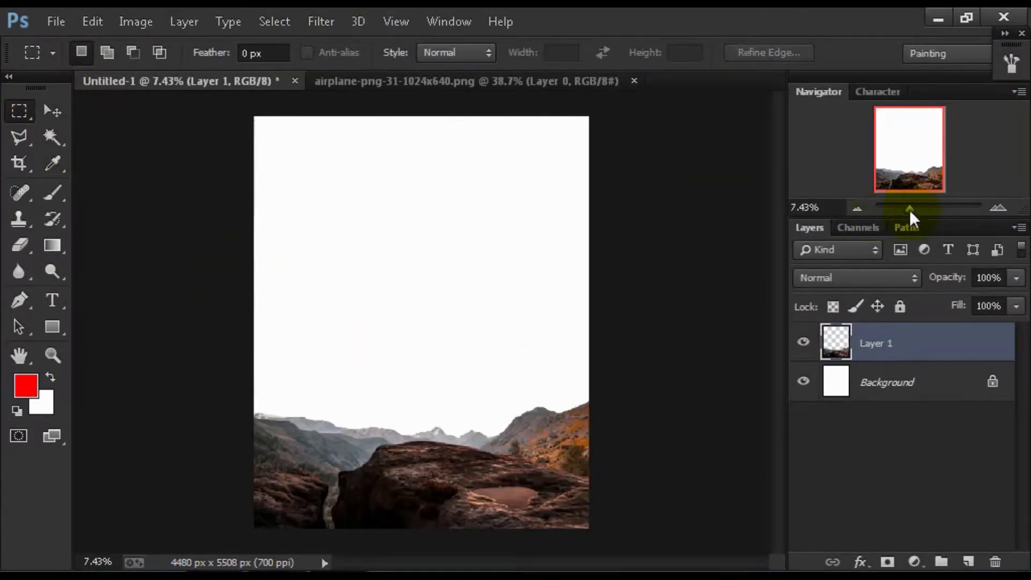
click(56, 22)
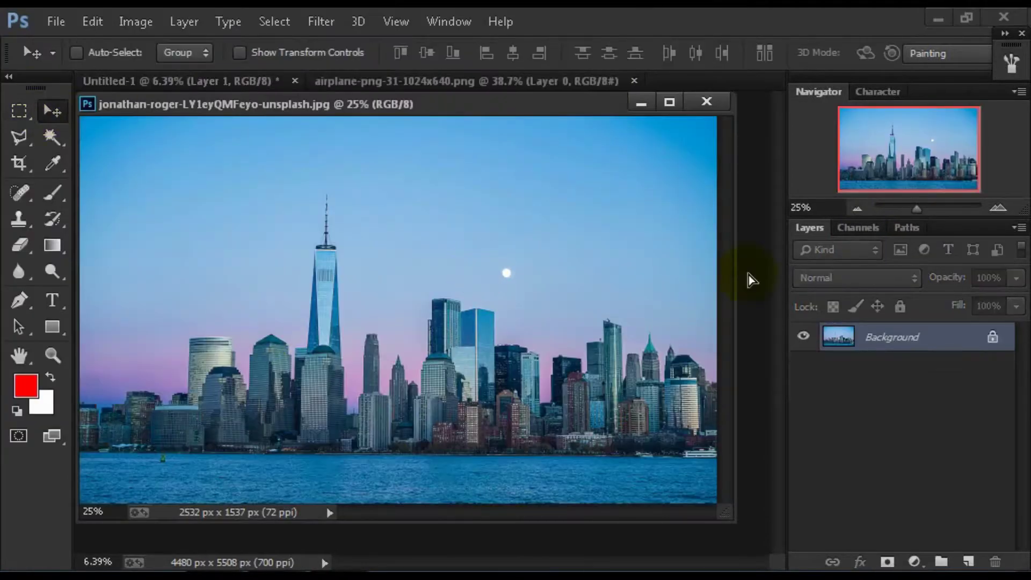
Bring the city skyline photo into the composite and enlarge it across the canvas.
drag(698, 279, 188, 81)
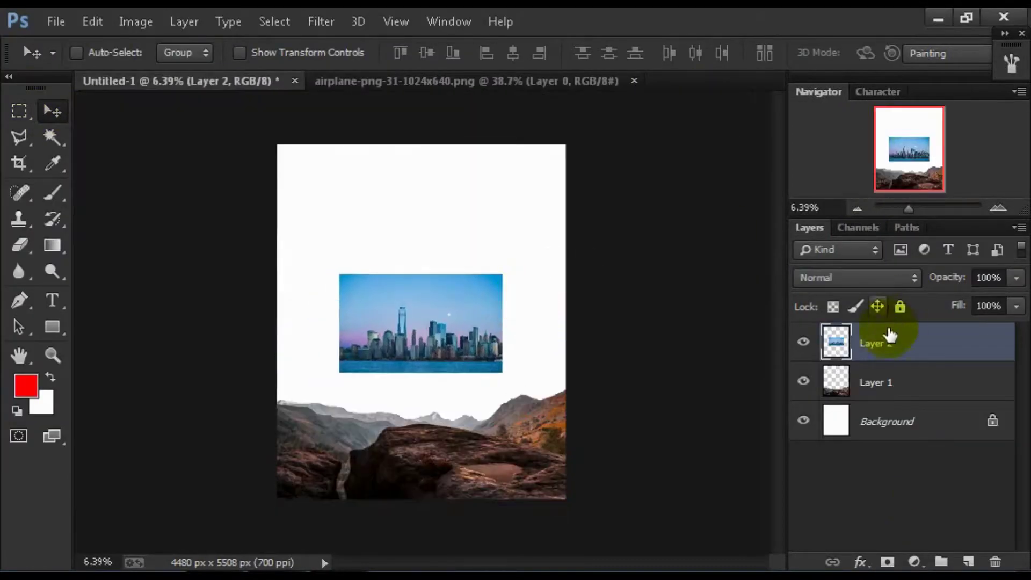
key(ctrl+t)
drag(502, 373, 587, 426)
drag(478, 276, 478, 267)
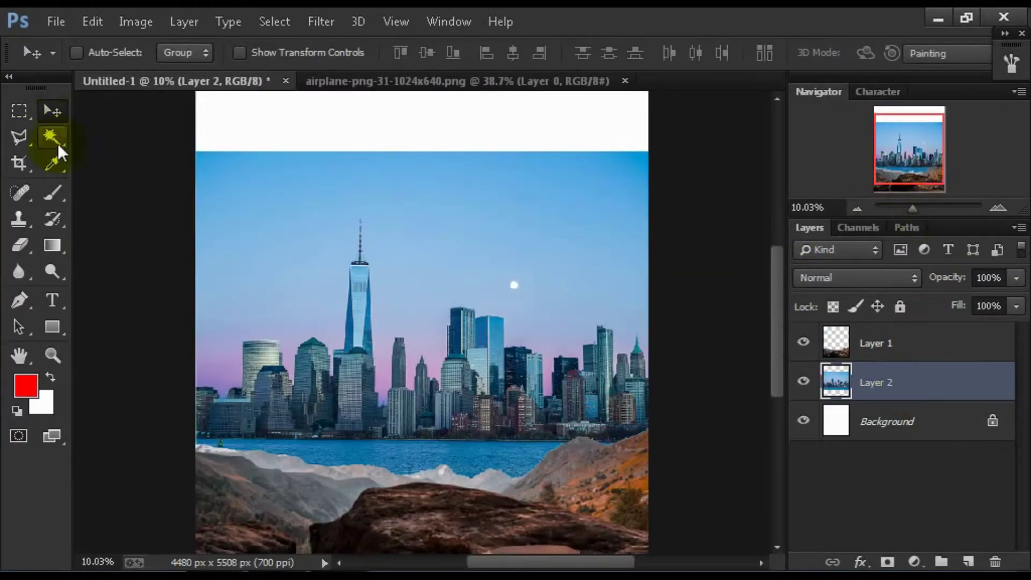
click(52, 137)
Magic Wand the city's sky around the tallest tower and between the buildings.
click(202, 363)
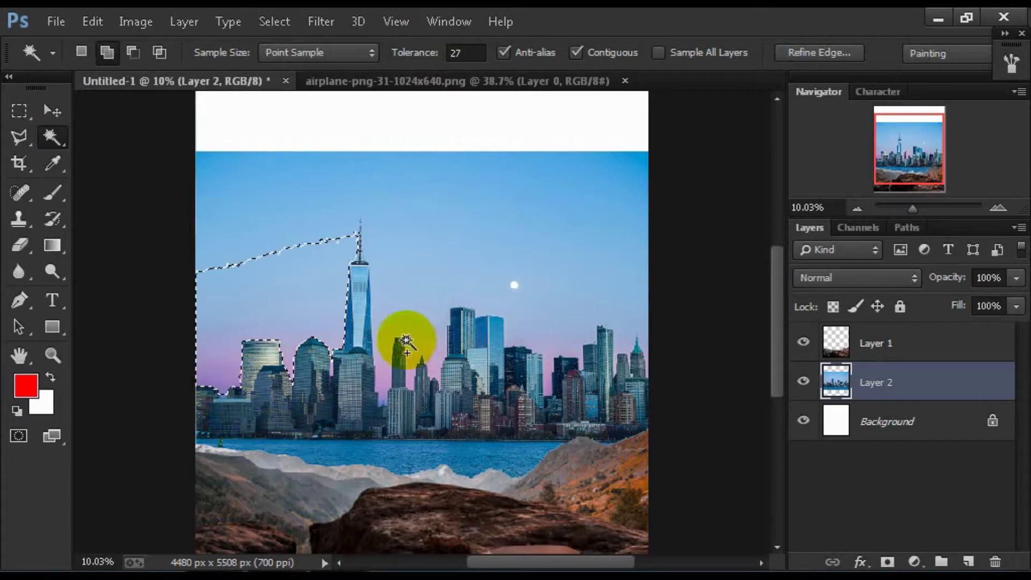
click(336, 240)
key(ctrl+plus)
click(357, 436)
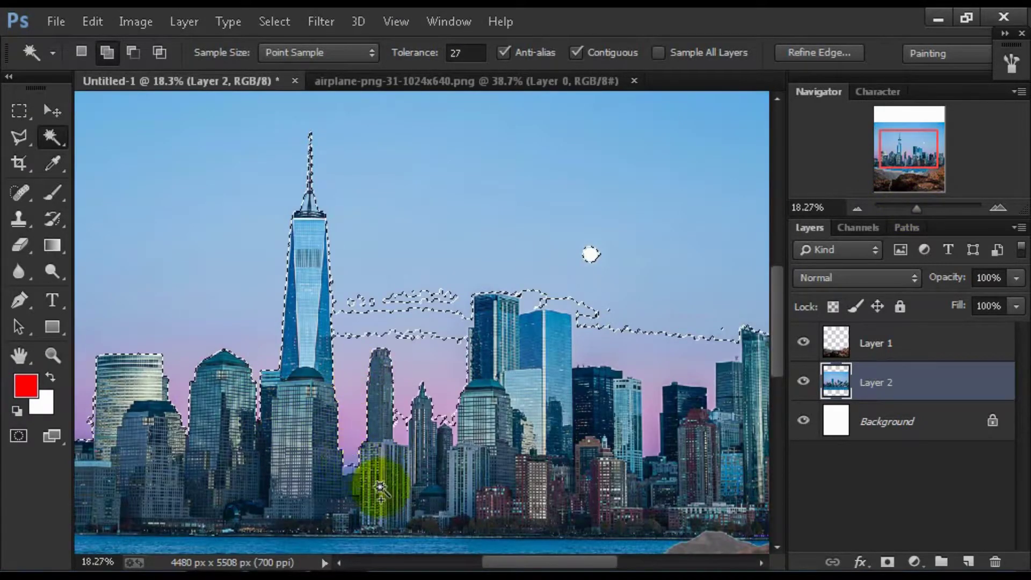
click(662, 333)
drag(649, 377, 423, 360)
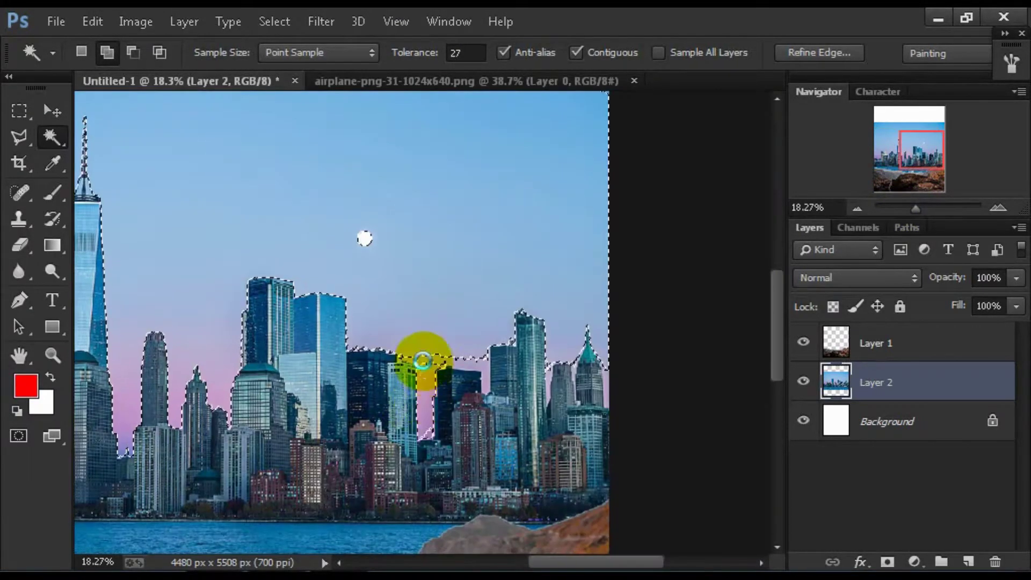
key(ctrl+0)
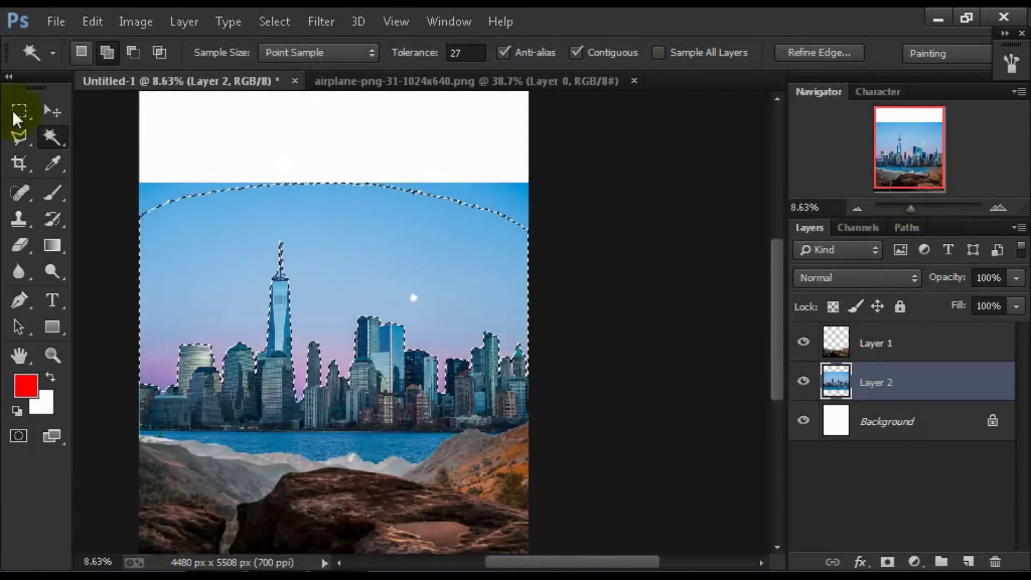
Add the top sky band to the selection, refine its edges and delete the city's sky.
click(19, 110)
drag(276, 356, 183, 156)
click(274, 22)
click(306, 242)
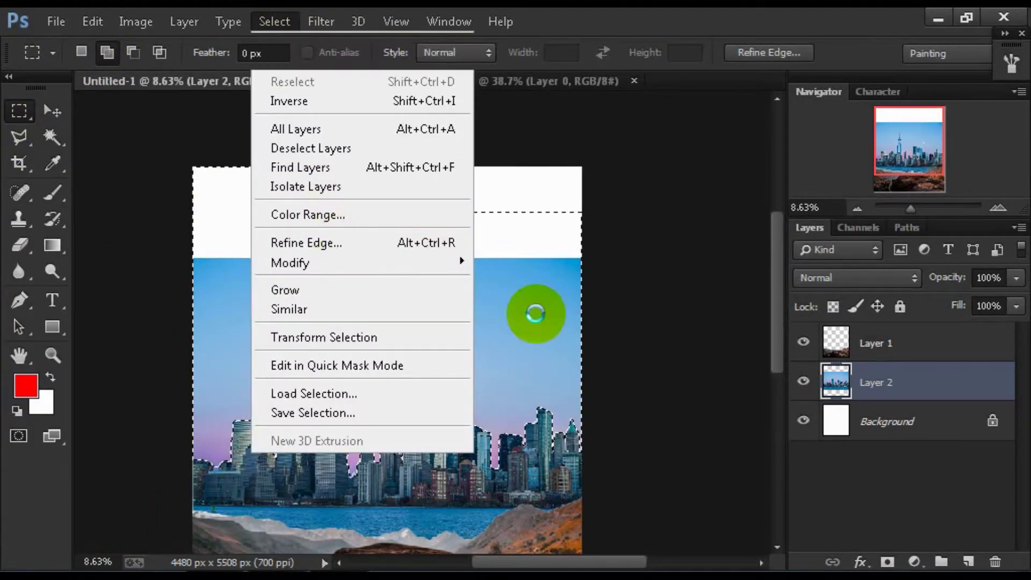
click(964, 491)
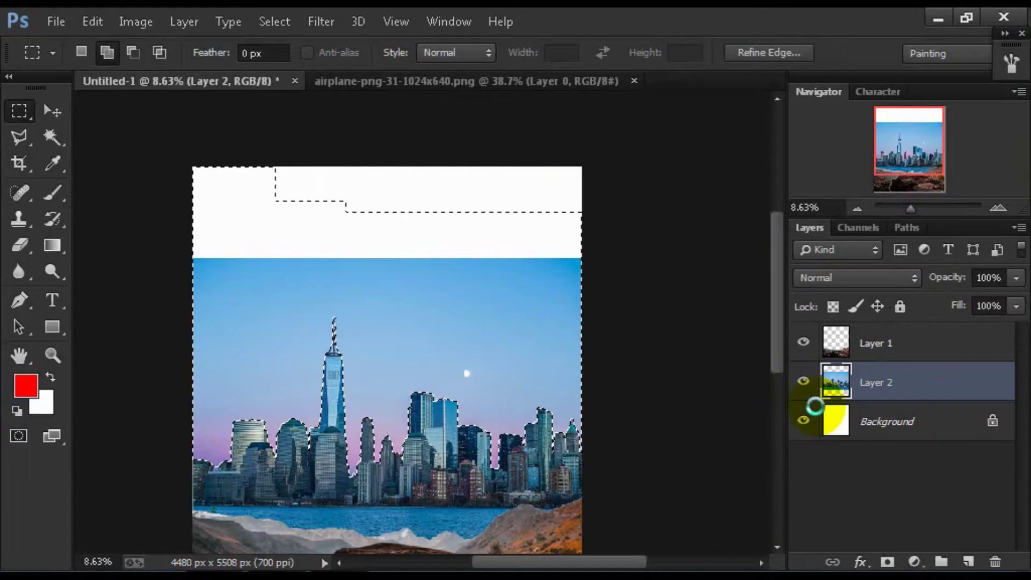
key(Delete)
Open the storm clouds image and drag it into the composite.
click(56, 21)
click(78, 63)
double_click(410, 236)
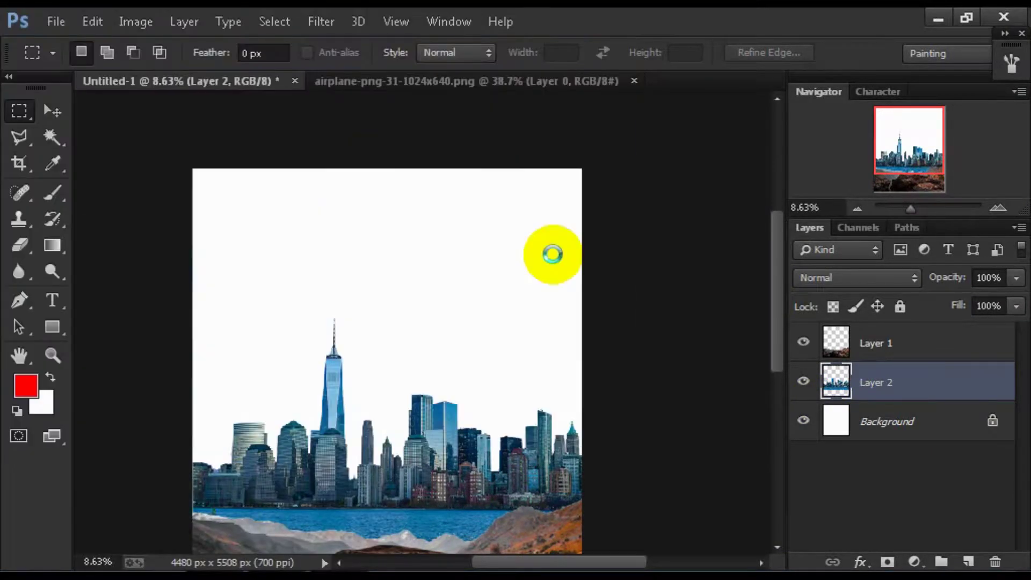
key(v)
drag(272, 260, 426, 392)
Place the storm clouds beneath the city layer, scaled and positioned to fill the sky.
key(ctrl+t)
drag(581, 553, 603, 559)
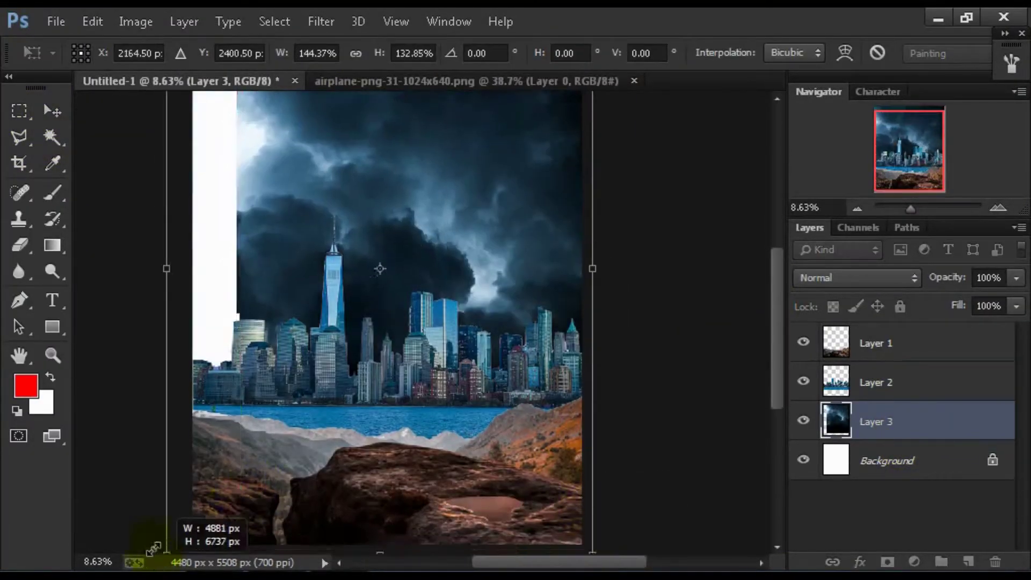
drag(161, 553, 157, 525)
key(ctrl+minus)
drag(432, 246, 434, 272)
key(Return)
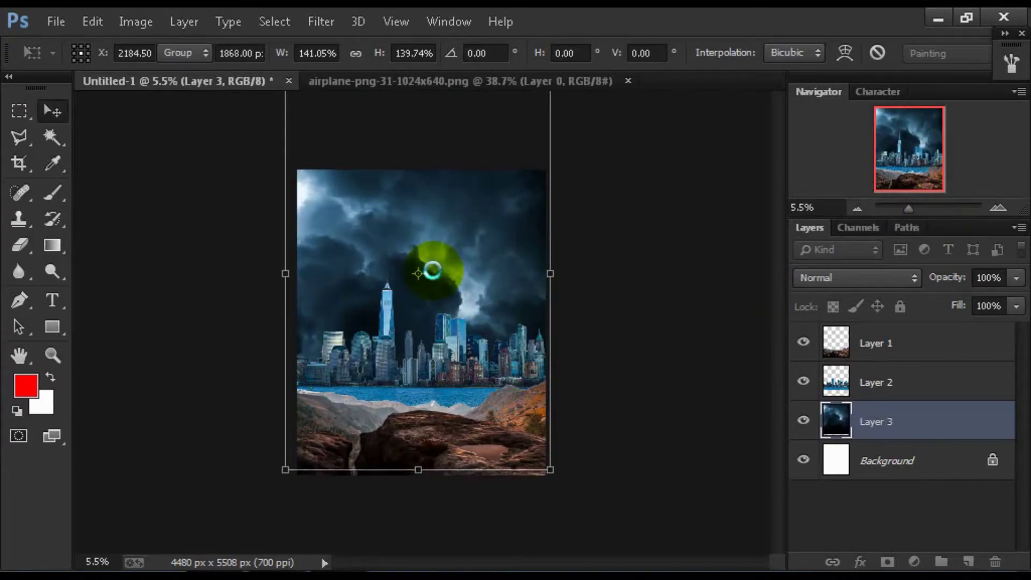
key(ctrl+plus)
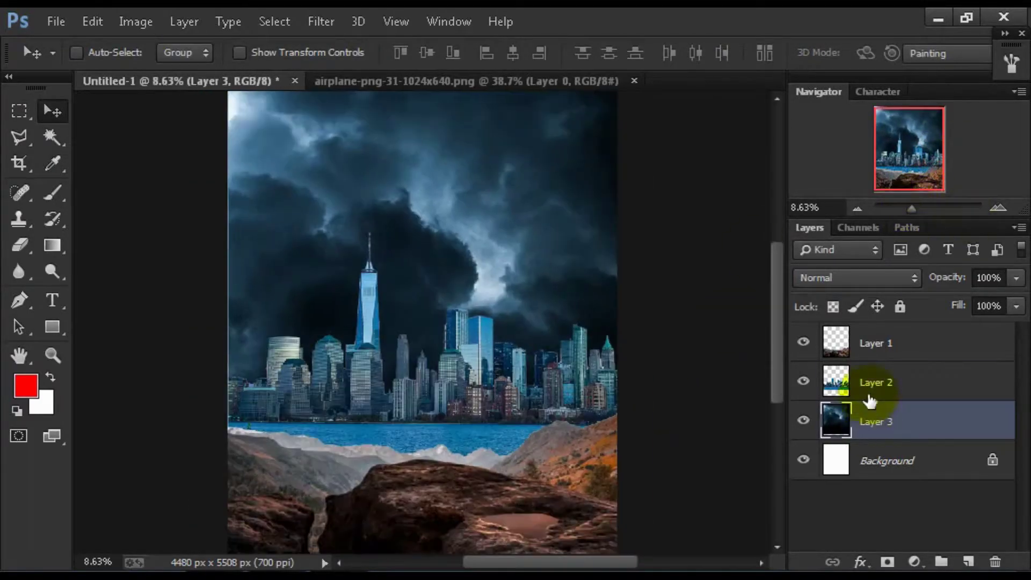
click(870, 382)
Transform the airplane and move it into the sky on the right.
key(e)
scroll(418, 283, down, 2)
key(alt+bracketright)
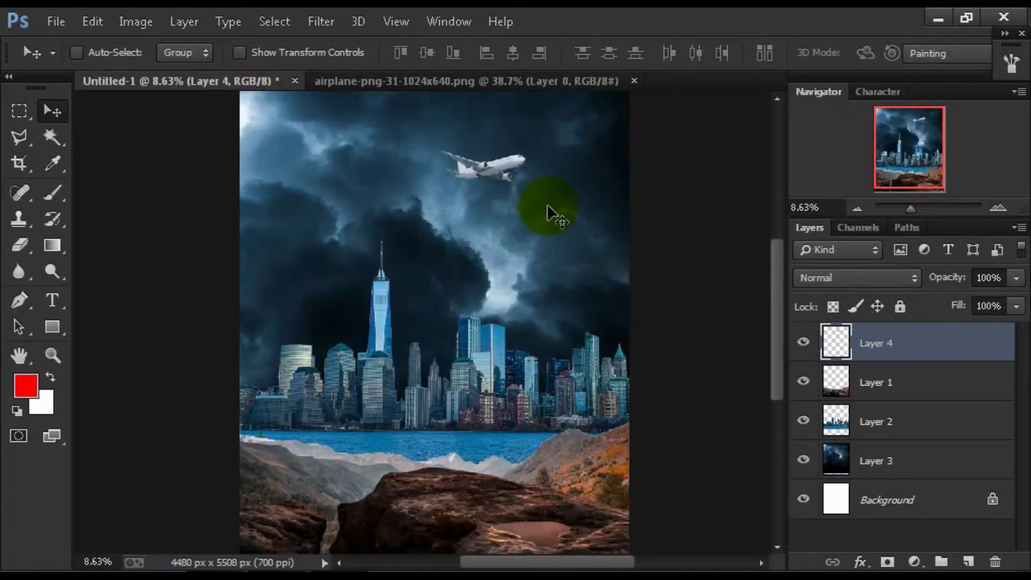
key(ctrl+t)
drag(512, 177, 576, 234)
click(52, 111)
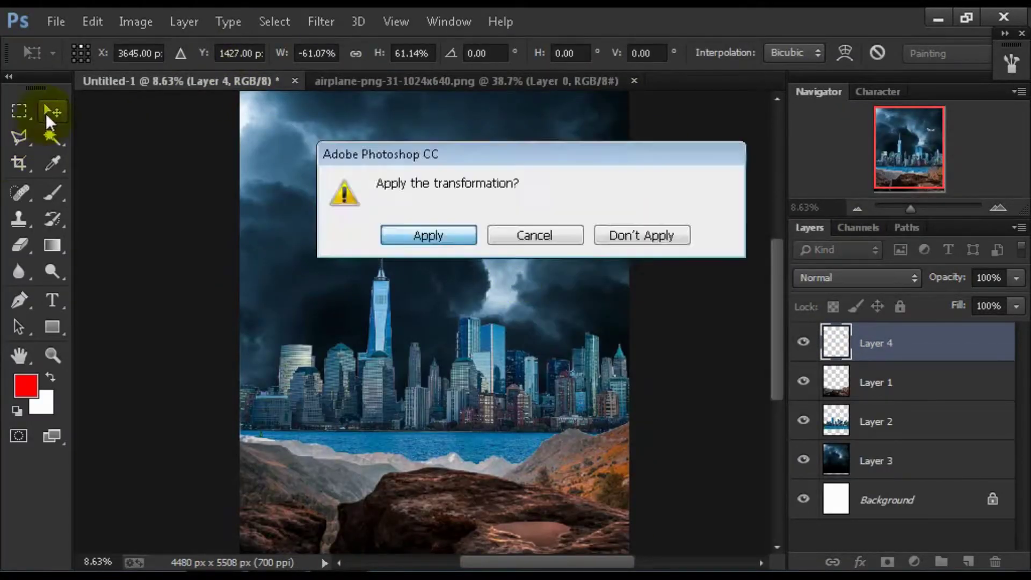
key(Return)
click(942, 139)
scroll(652, 312, up, 5)
Start a Polygonal Lasso outline near the plane's nose, then cancel it.
key(l)
click(444, 303)
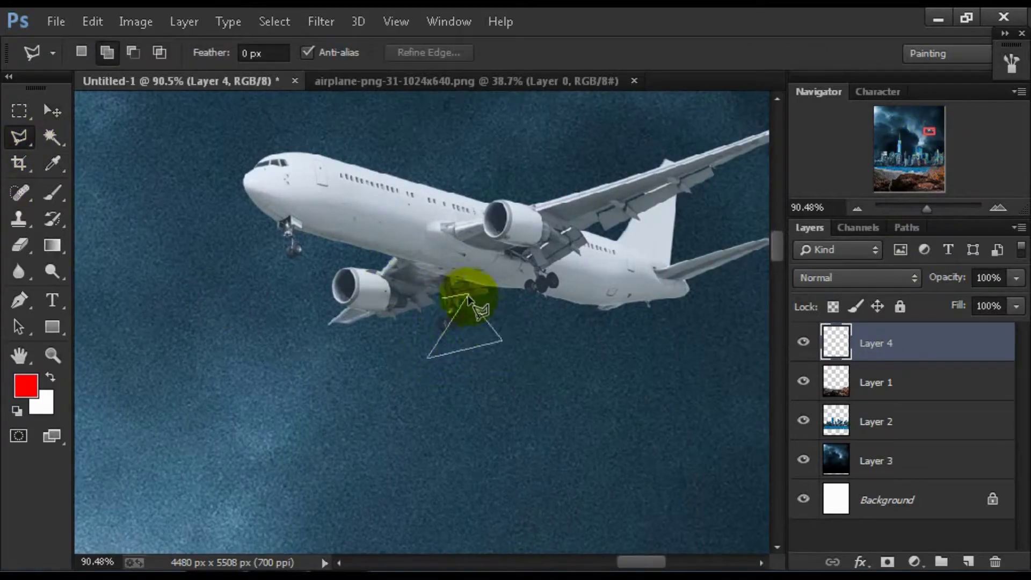
click(299, 242)
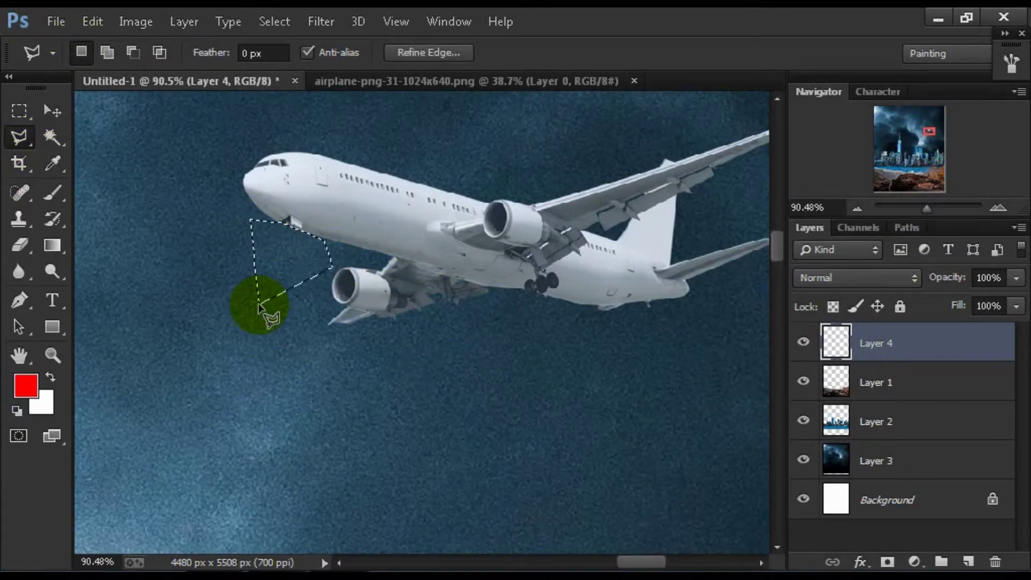
right_click(258, 307)
click(248, 269)
right_click(534, 267)
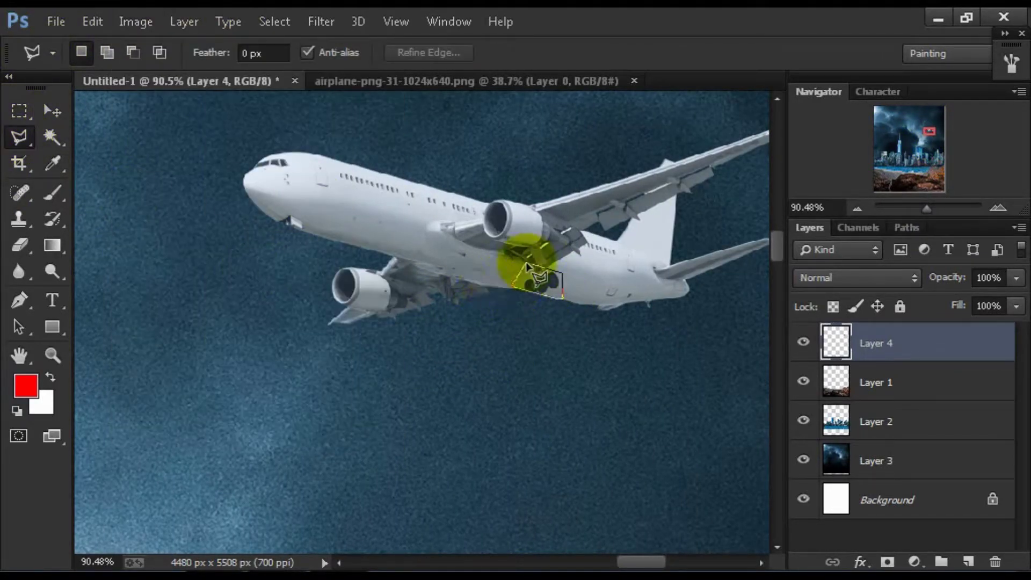
Spot-heal blemishes on the plane's nose and select a triangular area there.
key(j)
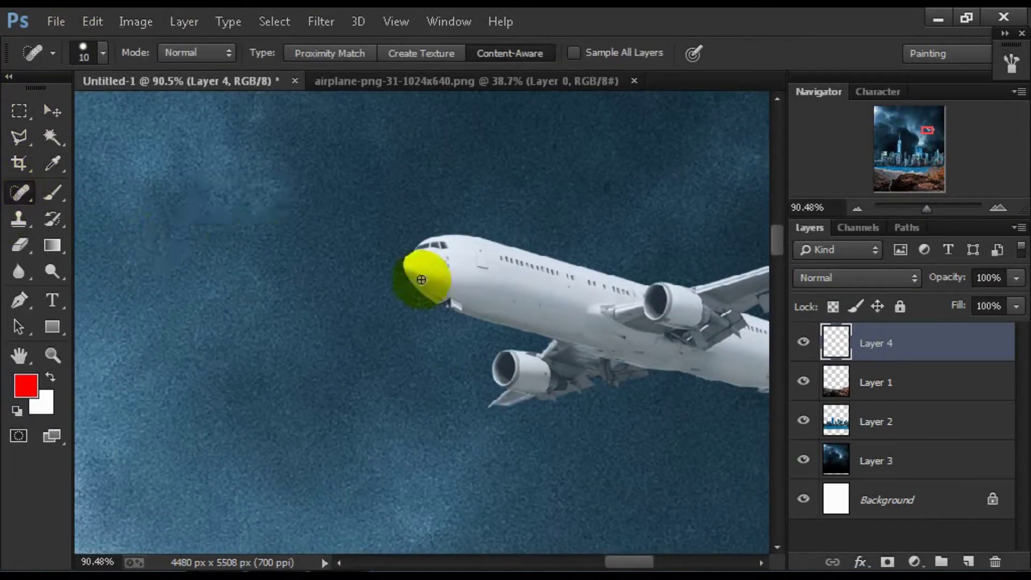
key(l)
click(474, 277)
click(434, 302)
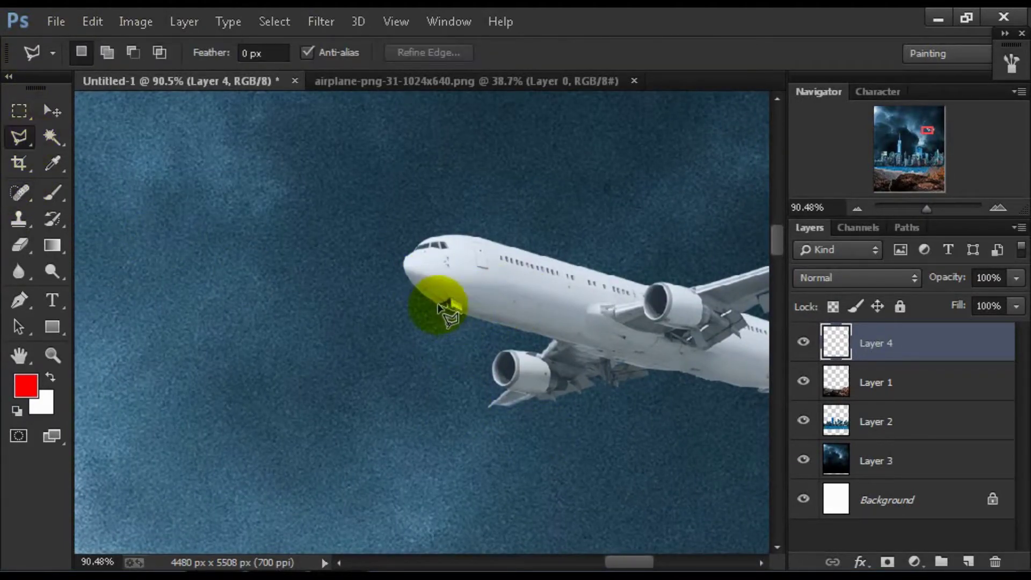
click(481, 314)
click(474, 278)
click(19, 193)
drag(926, 208, 910, 208)
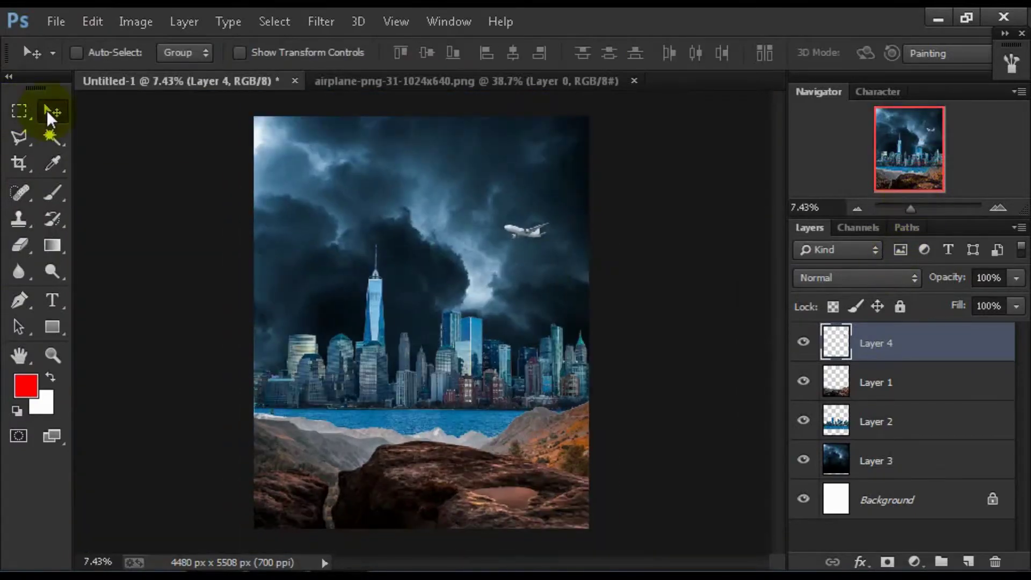
key(b)
click(102, 53)
Stamp a lightning bolt above the tallest tower using lightning brush presets.
click(252, 308)
click(530, 264)
click(354, 188)
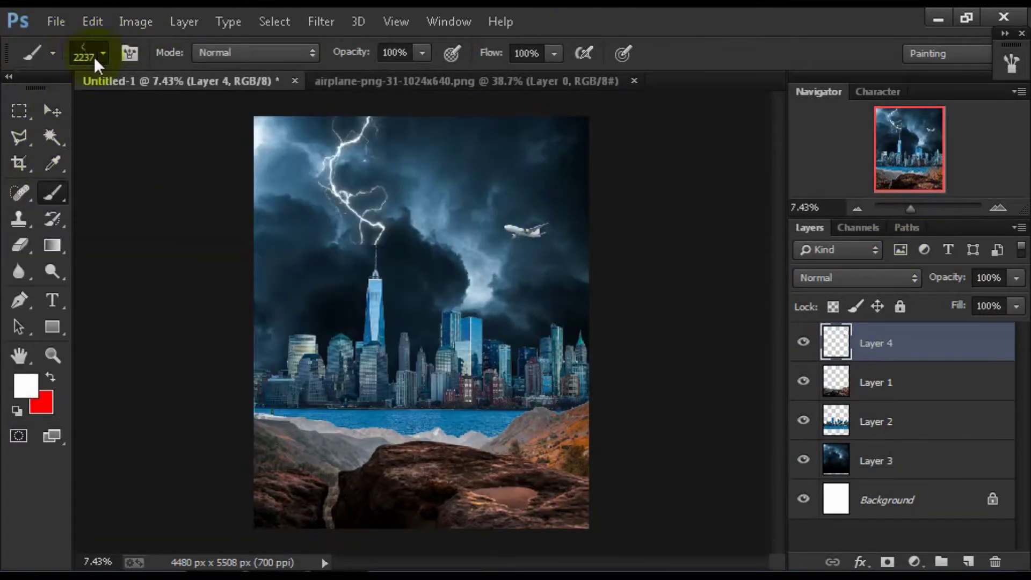
click(102, 52)
click(59, 370)
click(371, 124)
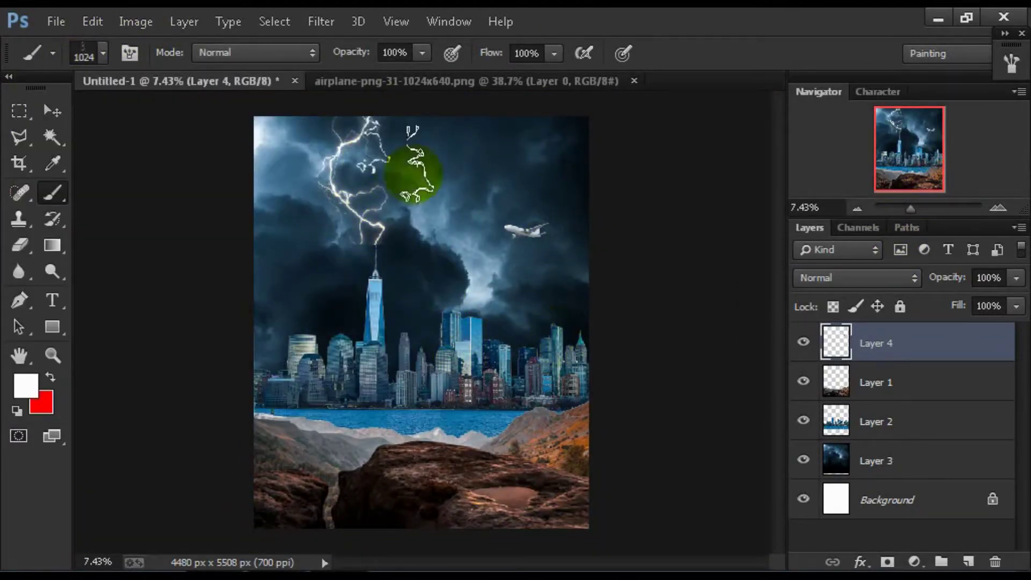
click(103, 52)
double_click(318, 322)
scroll(448, 219, up, 5)
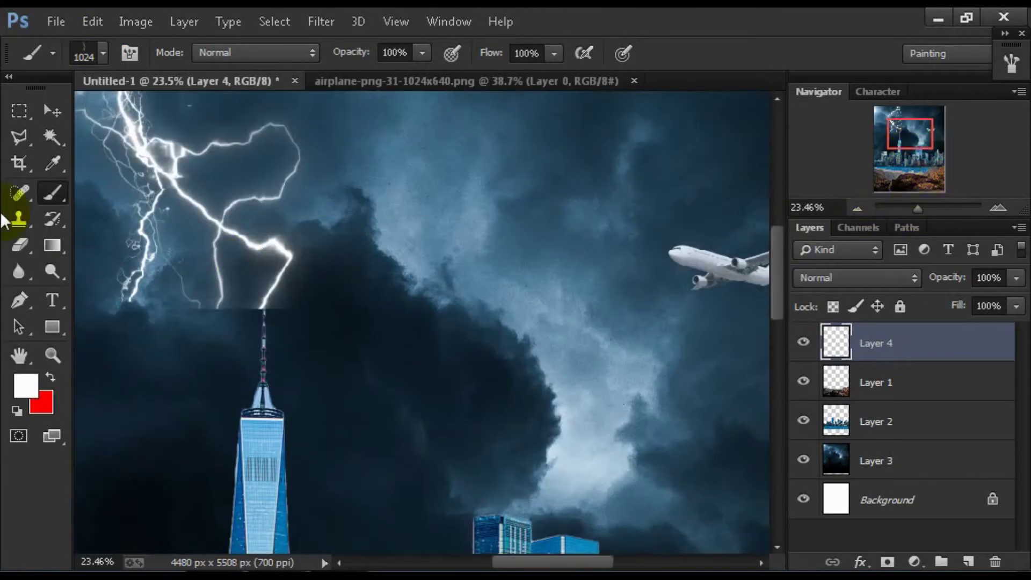
Soften the lightning's base with a soft round eraser at 81% flow.
key(e)
click(102, 52)
scroll(215, 296, up, 3)
click(252, 225)
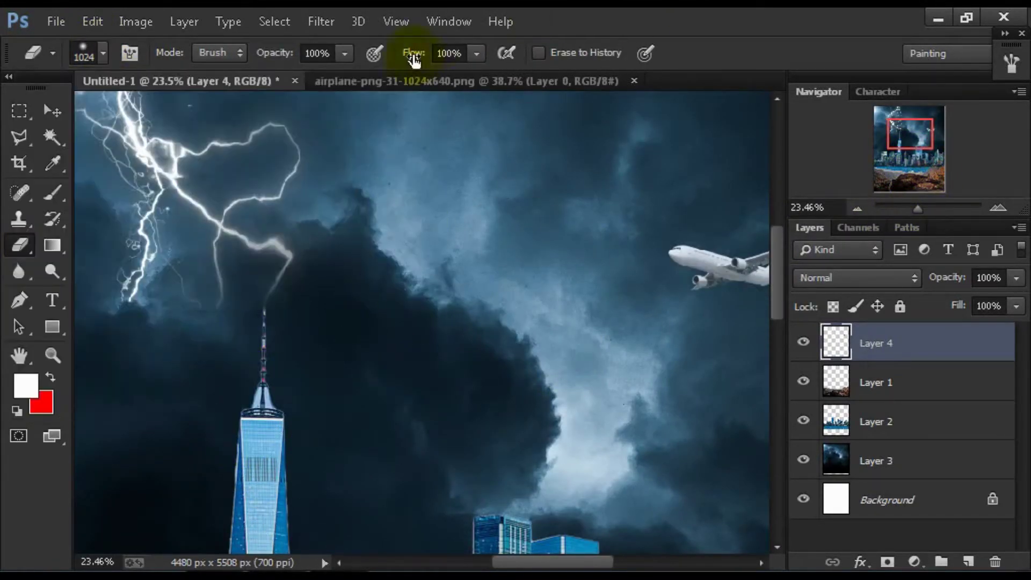
drag(415, 53, 404, 53)
drag(918, 207, 910, 208)
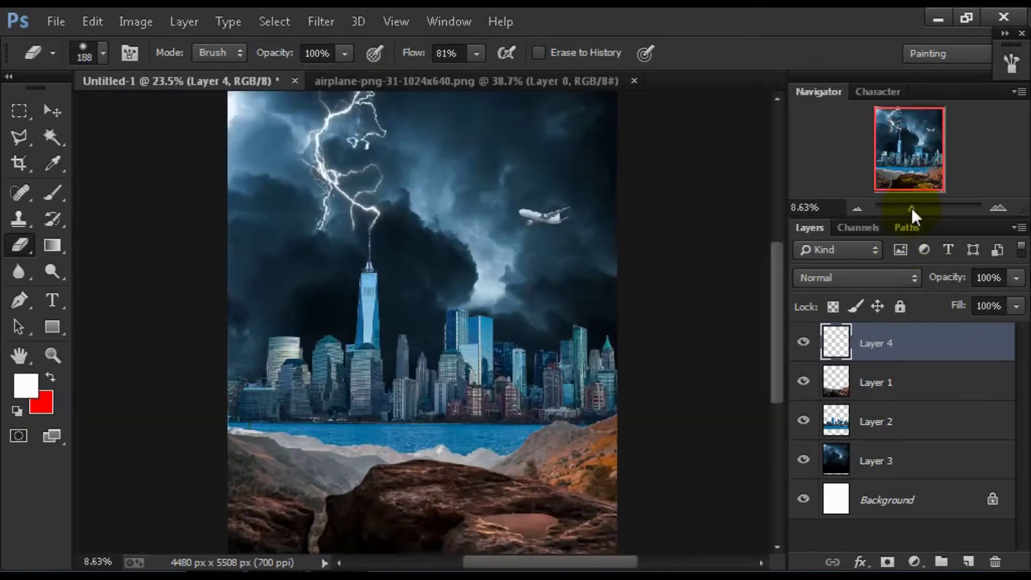
Add a Brightness/Contrast adjustment with brightness -79 and contrast 100.
click(914, 561)
click(897, 198)
drag(838, 160, 850, 160)
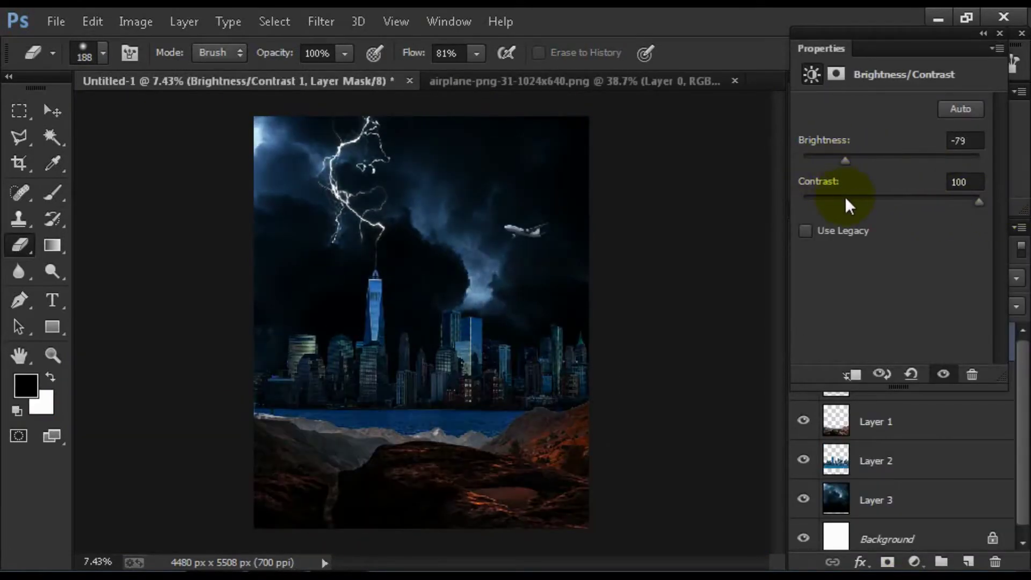
click(983, 33)
Paint the adjustment's mask black over the lightning with a small soft round brush.
key(b)
scroll(104, 171, up, 2)
click(103, 53)
double_click(140, 236)
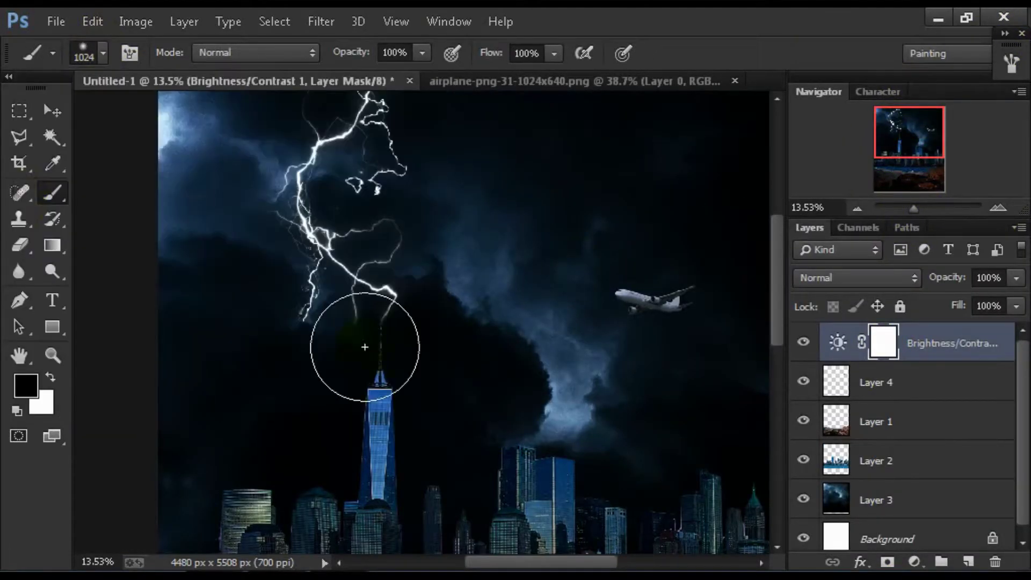
key(shift+4)
key(shift+7)
drag(334, 231, 394, 135)
Add a Curves layer, darkening the RGB curve and pulling down Red and Green for a teal tint.
drag(913, 209, 928, 220)
click(913, 561)
click(859, 278)
drag(895, 252, 881, 242)
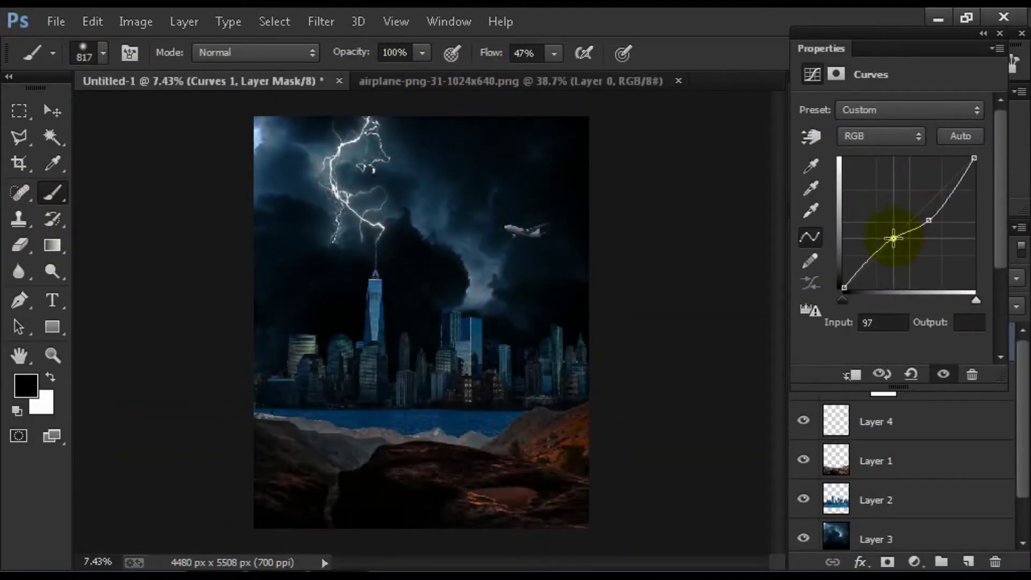
key(alt+3)
drag(936, 204, 936, 241)
drag(884, 191, 920, 195)
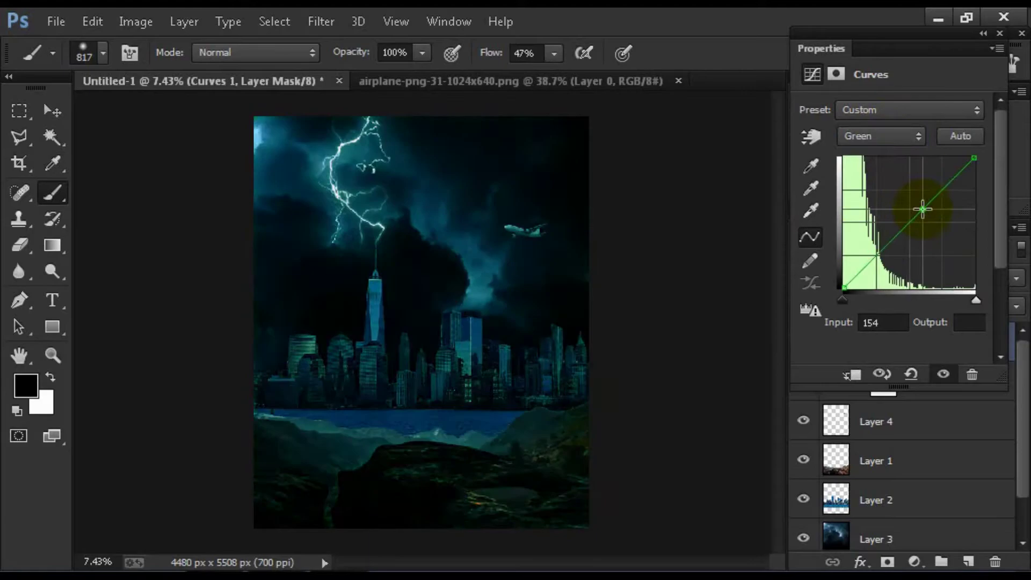
click(880, 136)
click(870, 177)
click(999, 34)
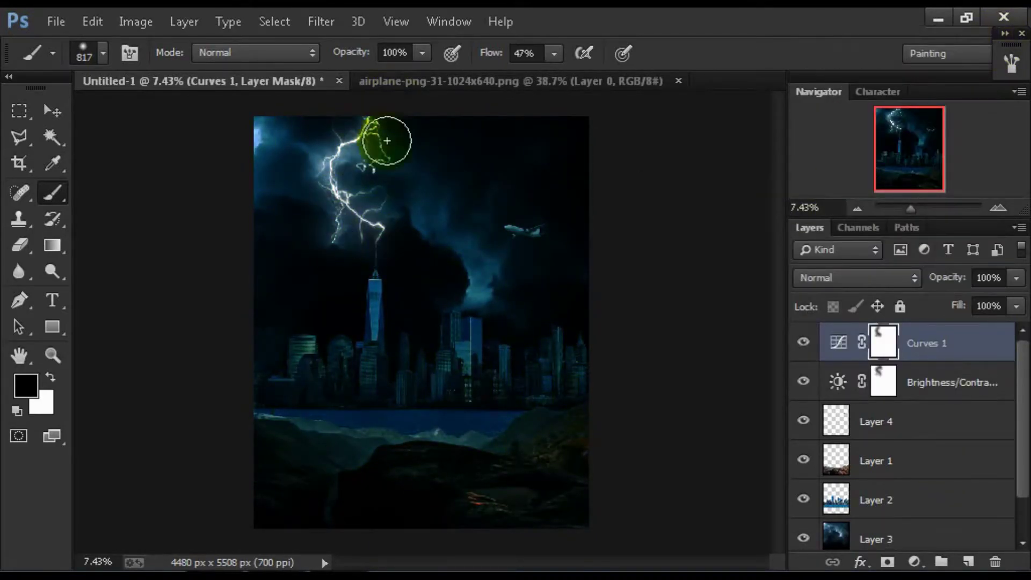
Add a new layer with red foreground colour and a 15 px soft round brush.
drag(910, 207, 922, 208)
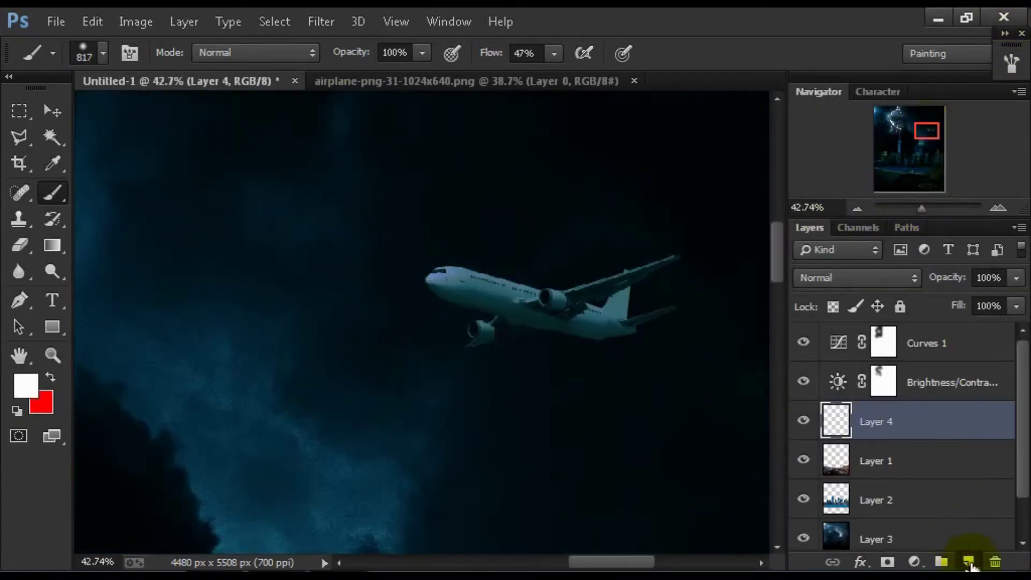
click(967, 561)
click(26, 386)
click(1015, 67)
key(x)
click(103, 52)
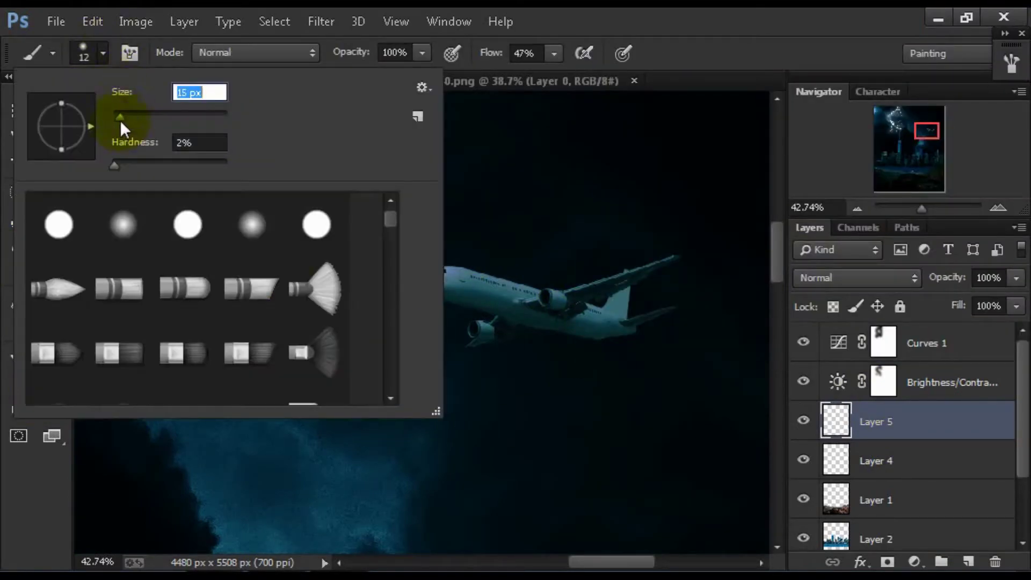
text(15)
drag(601, 285, 626, 272)
click(103, 52)
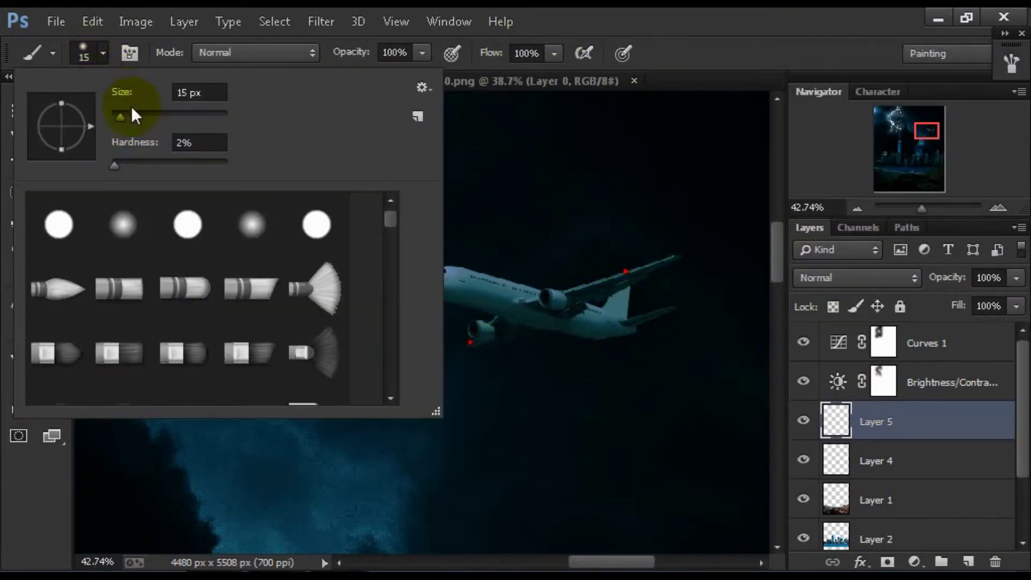
click(252, 223)
click(711, 17)
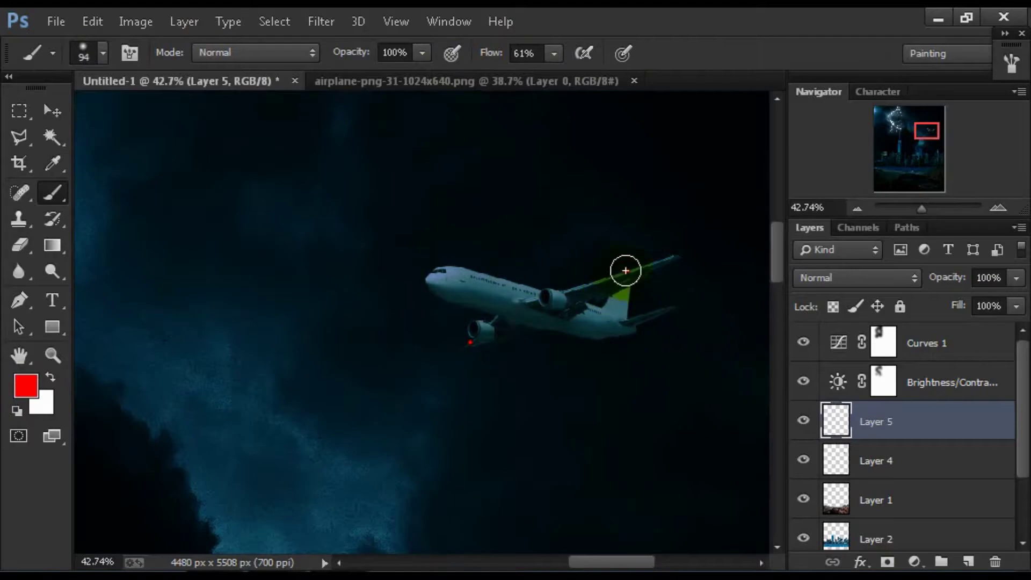
Dab a glowing red light on the airplane's left engine on the new layer.
click(874, 395)
click(870, 422)
click(457, 342)
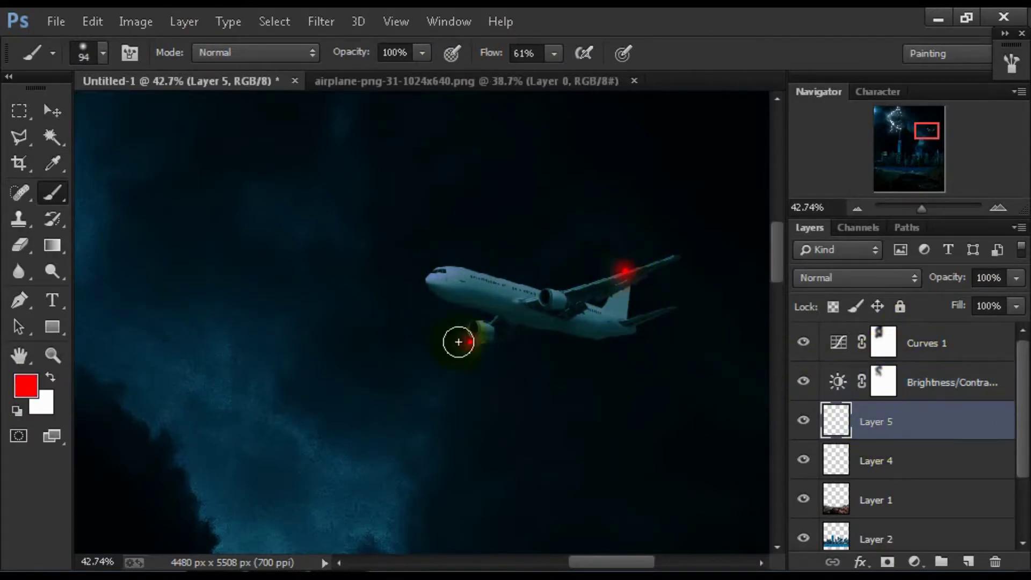
mouse_move(921, 208)
mouse_down()
mouse_move(909, 205)
mouse_move(950, 218)
mouse_up()
Add a Channel Mixer adjustment and rebalance the Green output toward a purple tint.
click(883, 343)
click(914, 561)
click(902, 400)
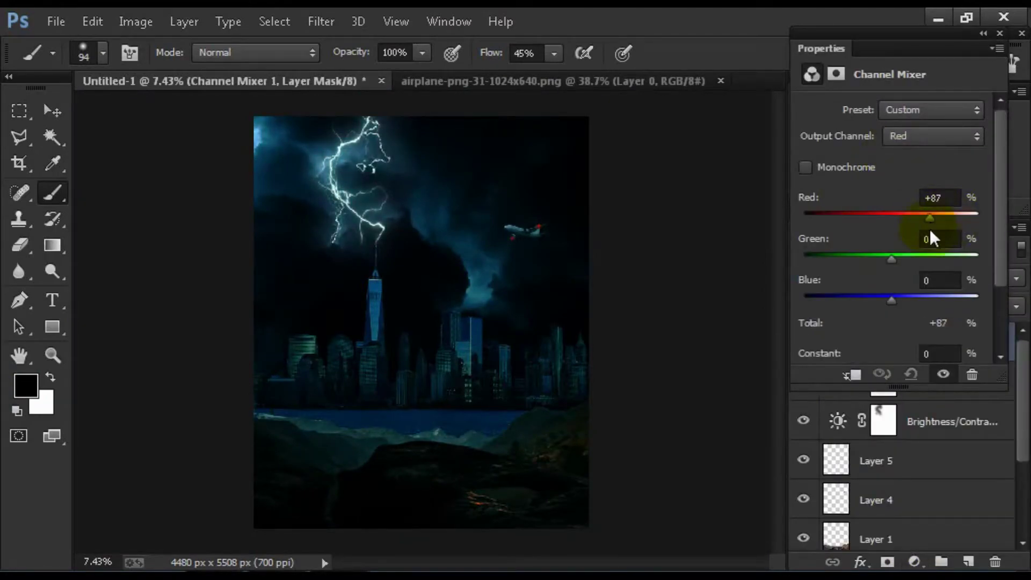
click(921, 256)
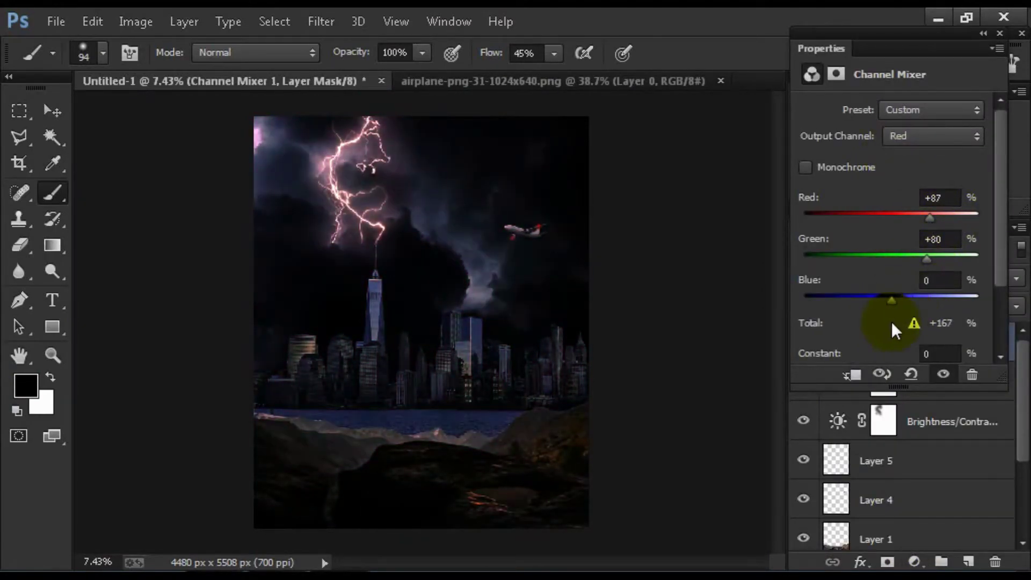
click(926, 171)
drag(891, 215, 901, 219)
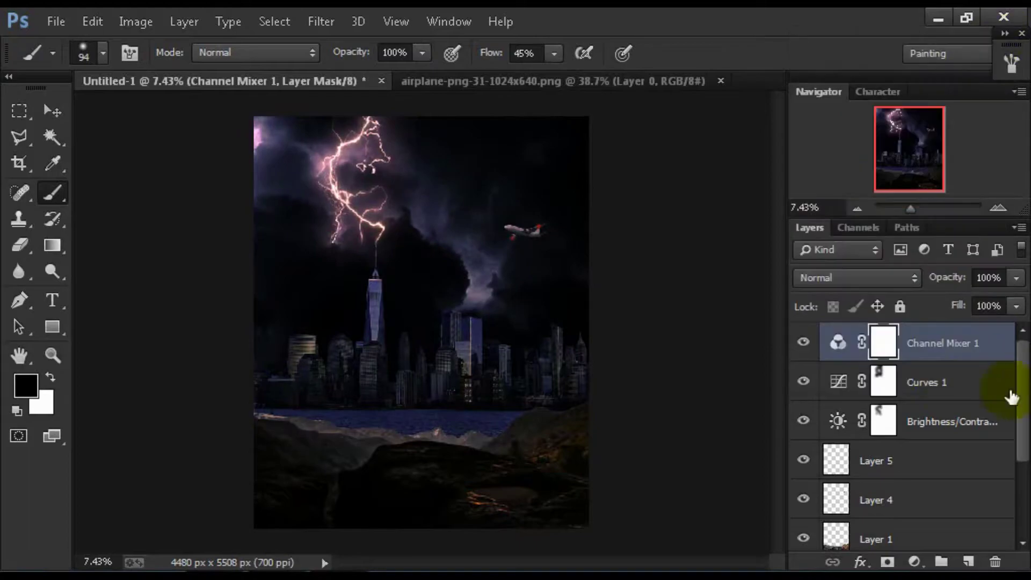
Shift the midtones to Red +30 and Magenta -8 for a stronger purple tone.
drag(870, 157, 883, 157)
mouse_move(868, 192)
mouse_down()
mouse_move(860, 192)
mouse_move(886, 230)
mouse_move(866, 238)
mouse_up()
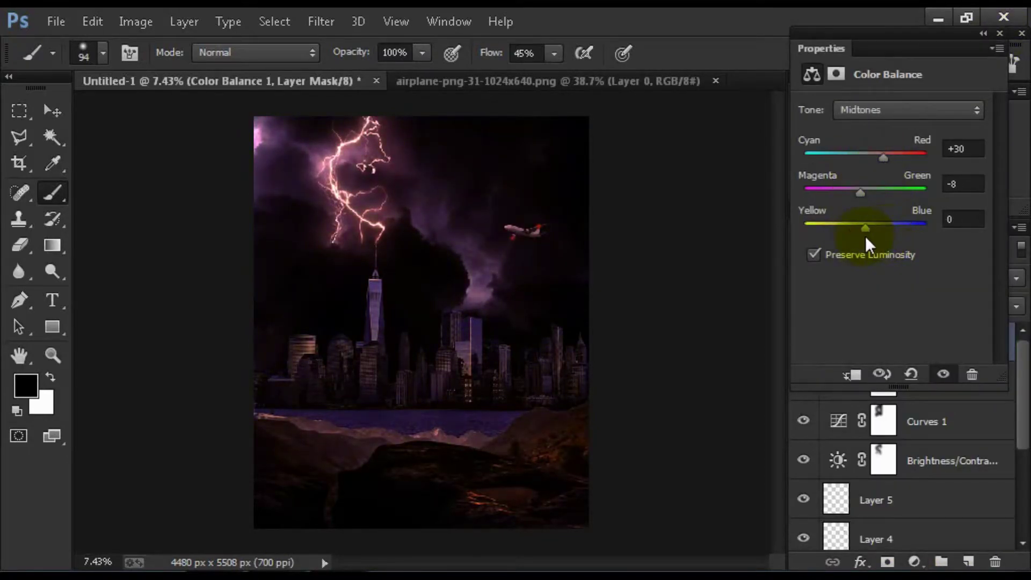
click(913, 207)
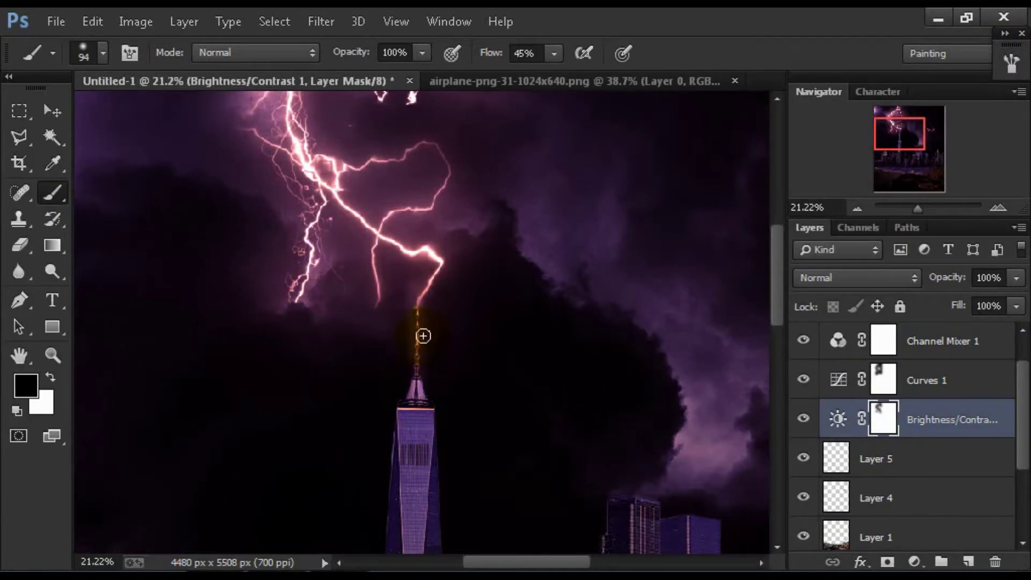
Paint the Brightness/Contrast mask over the tower spire and the airplane's nose.
drag(423, 336, 380, 448)
drag(643, 433, 433, 292)
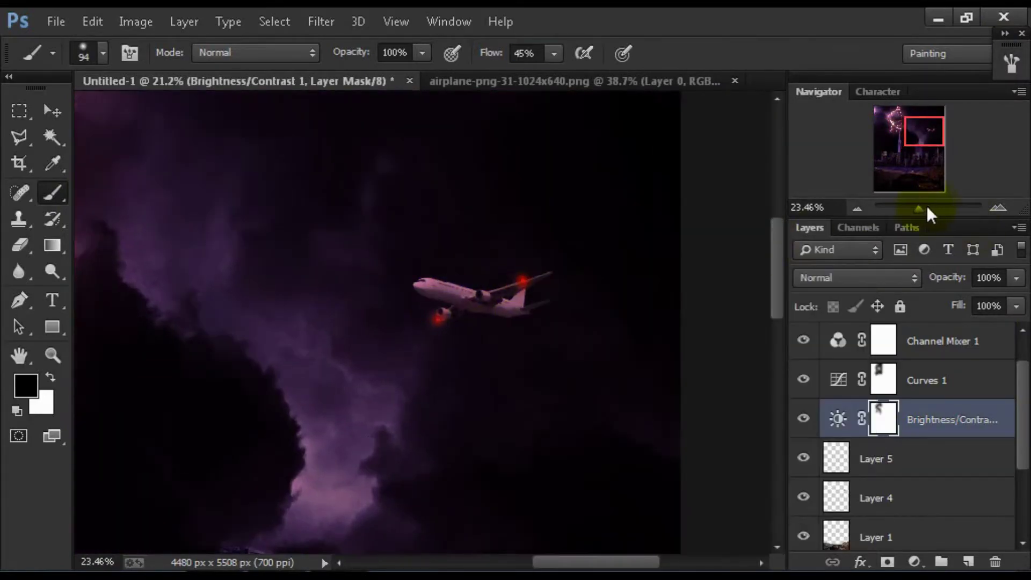
scroll(431, 232, up, 5)
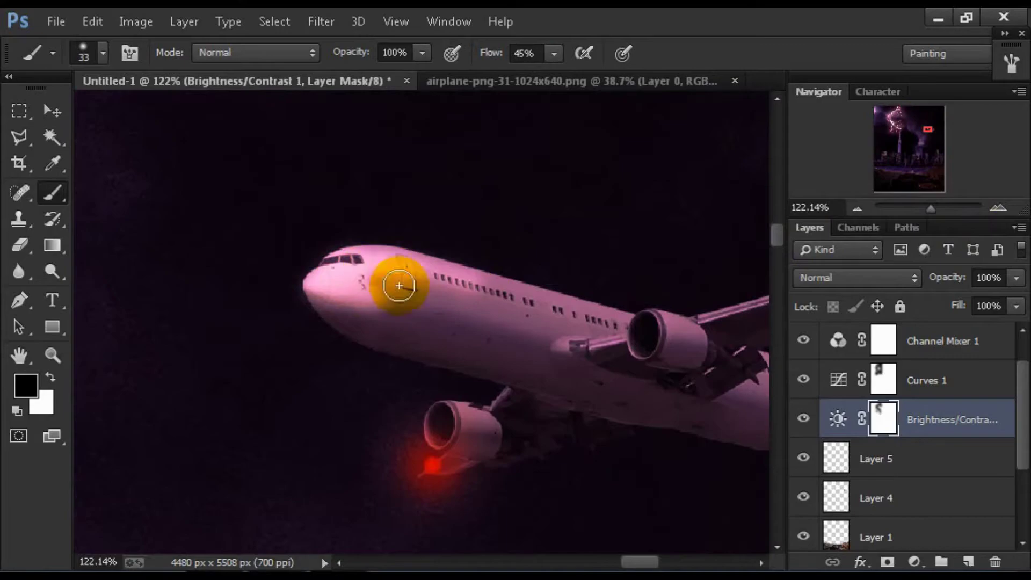
drag(396, 336, 397, 321)
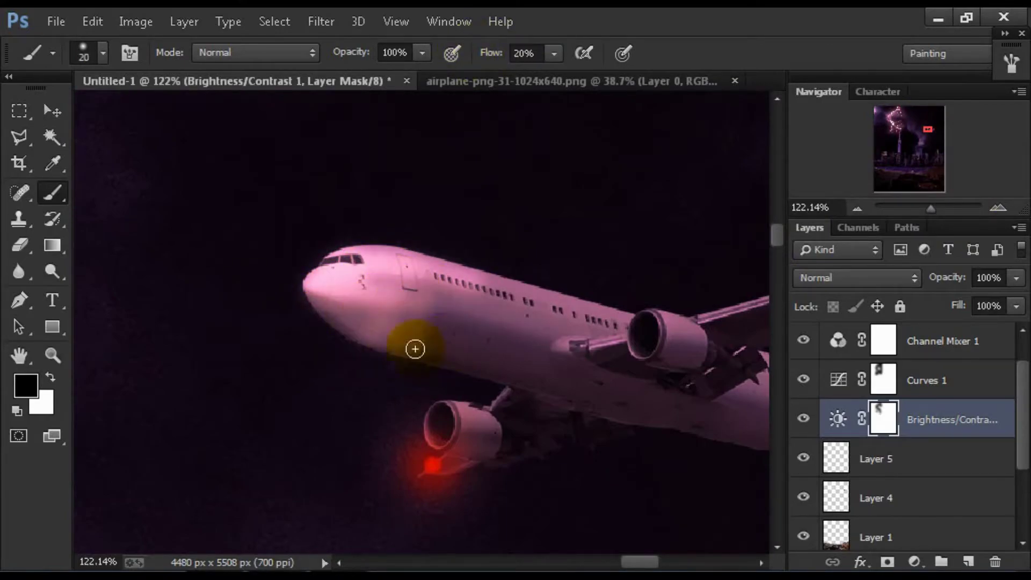
Zoom back out and reopen the Curves 1 adjustment settings.
mouse_move(953, 220)
mouse_down()
mouse_move(948, 543)
mouse_move(920, 355)
mouse_move(921, 234)
mouse_up()
drag(930, 222, 909, 222)
double_click(838, 395)
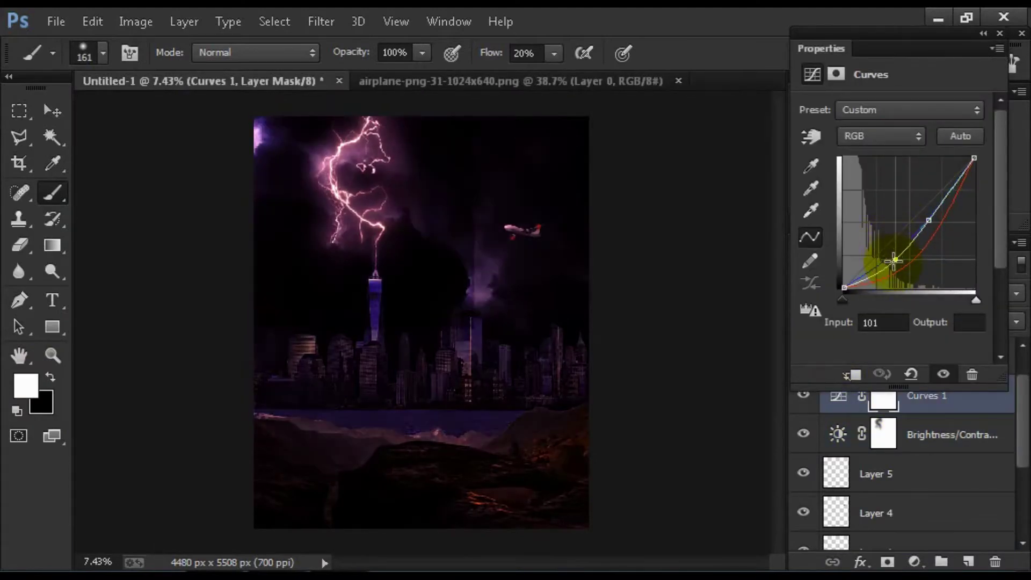
Reshape the Red, Green and Blue curves and raise the Channel Mixer red to +30.
key(alt+3)
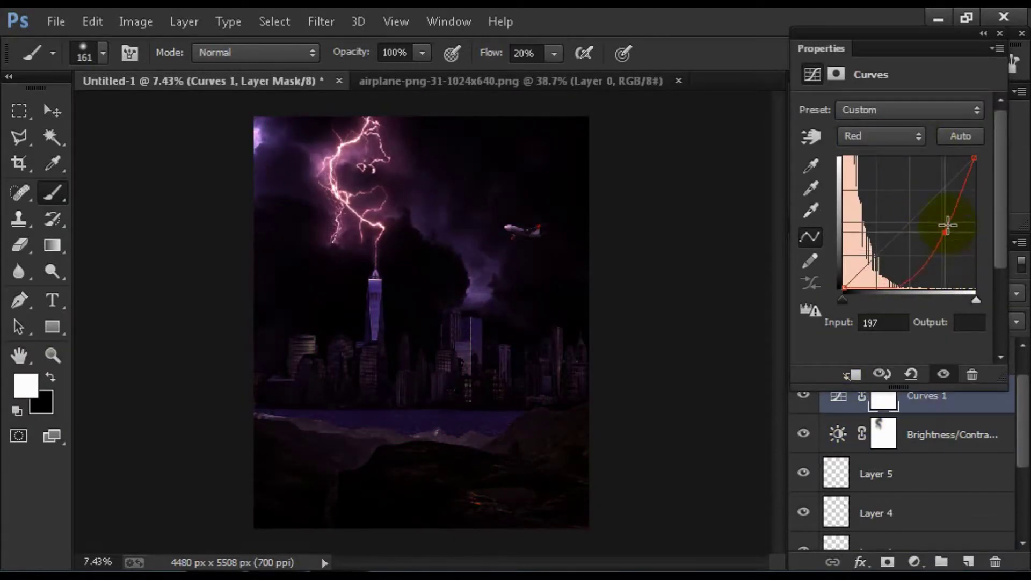
key(alt+4)
mouse_move(920, 211)
mouse_down()
mouse_move(915, 172)
mouse_move(931, 231)
mouse_move(904, 217)
mouse_up()
key(alt+5)
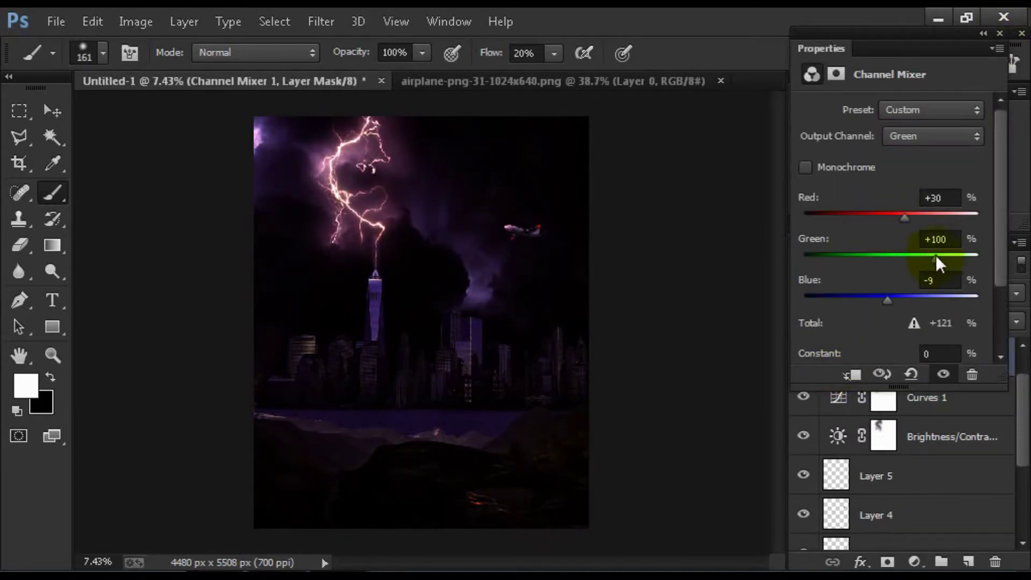
drag(935, 258, 938, 258)
Try an Exposure layer at +1.46 with gamma 0.77, then delete it.
click(914, 561)
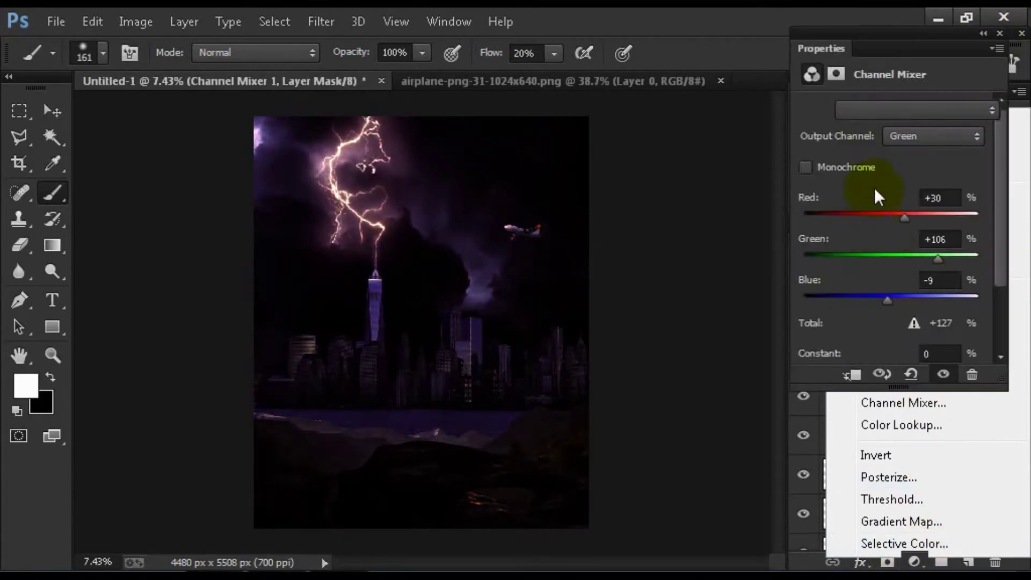
click(880, 188)
drag(891, 160, 901, 163)
drag(889, 204, 889, 204)
drag(900, 163, 903, 164)
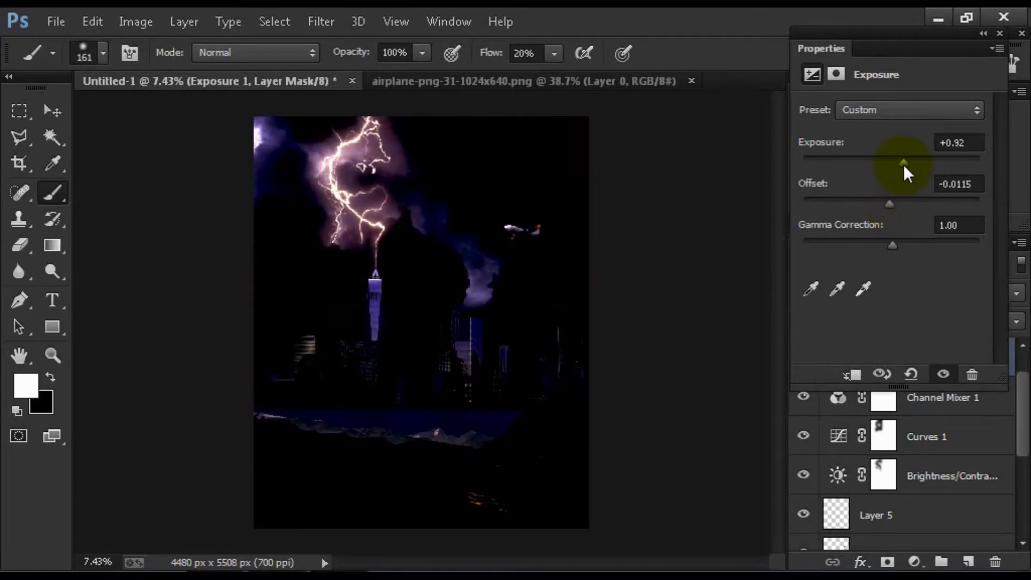
drag(889, 204, 891, 203)
drag(904, 163, 910, 163)
mouse_move(892, 245)
mouse_down()
mouse_move(907, 246)
mouse_move(916, 221)
mouse_up()
click(972, 374)
click(1004, 33)
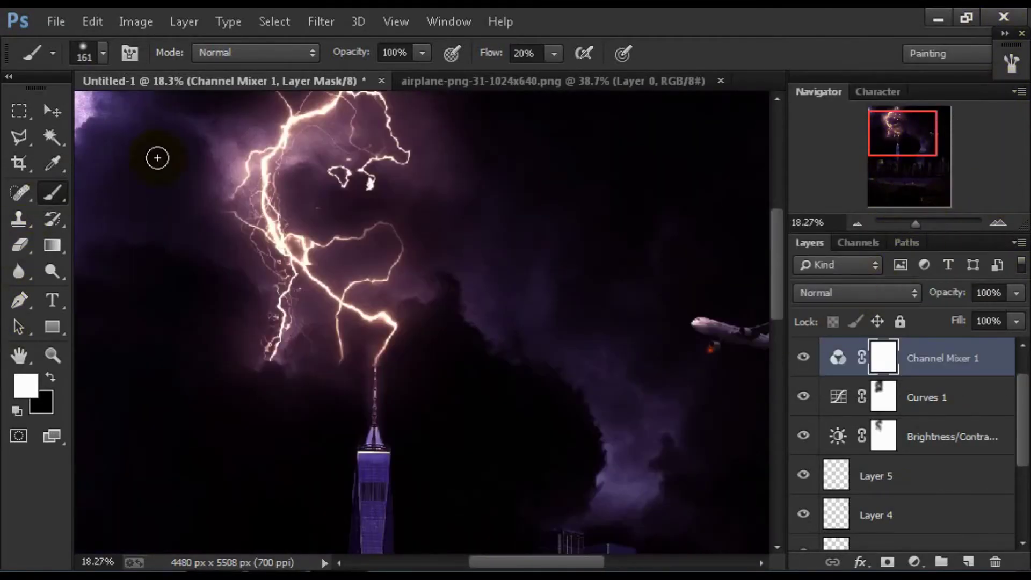
Target the Brightness/Contrast mask with a larger brush and paint where the bolt meets the spire.
key(alt+bracketleft)
click(293, 339)
key(alt+bracketleft)
key(bracketright)
key(bracketright)
key(bracketright)
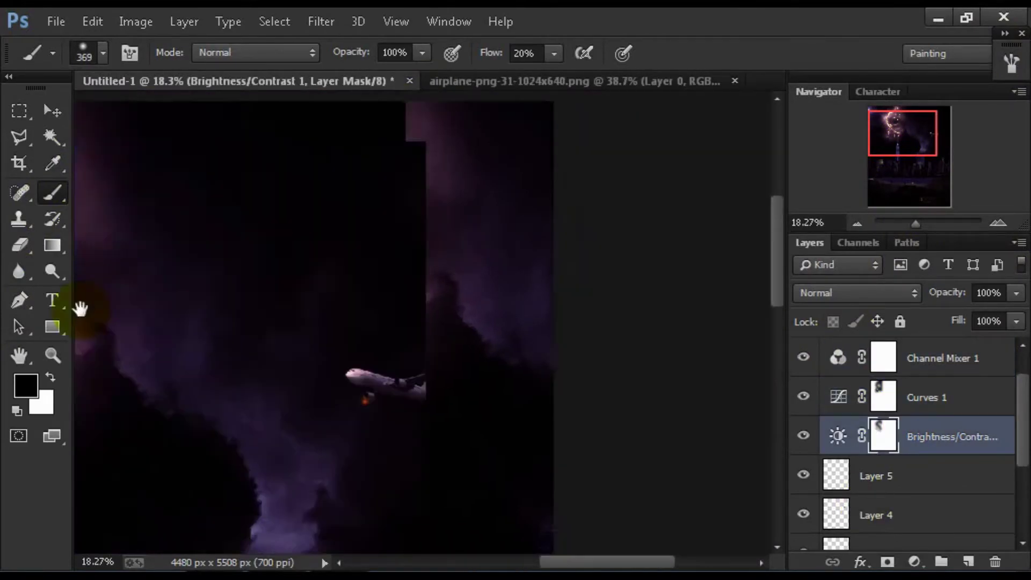
drag(915, 222, 919, 221)
Paint the Brightness/Contrast mask along the rocky shoreline and city base, then fit the image.
drag(915, 152, 929, 183)
click(895, 428)
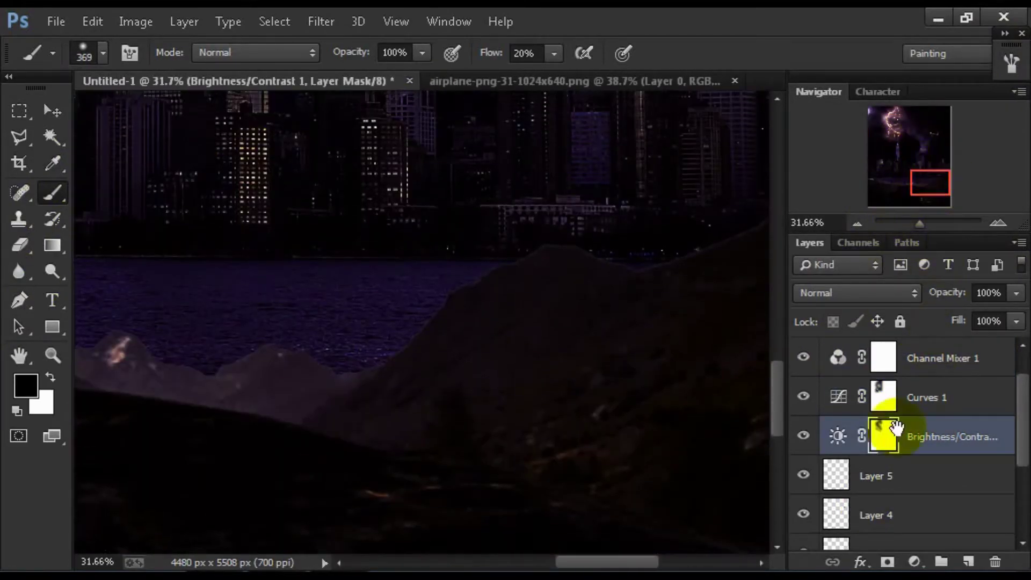
drag(683, 287, 471, 340)
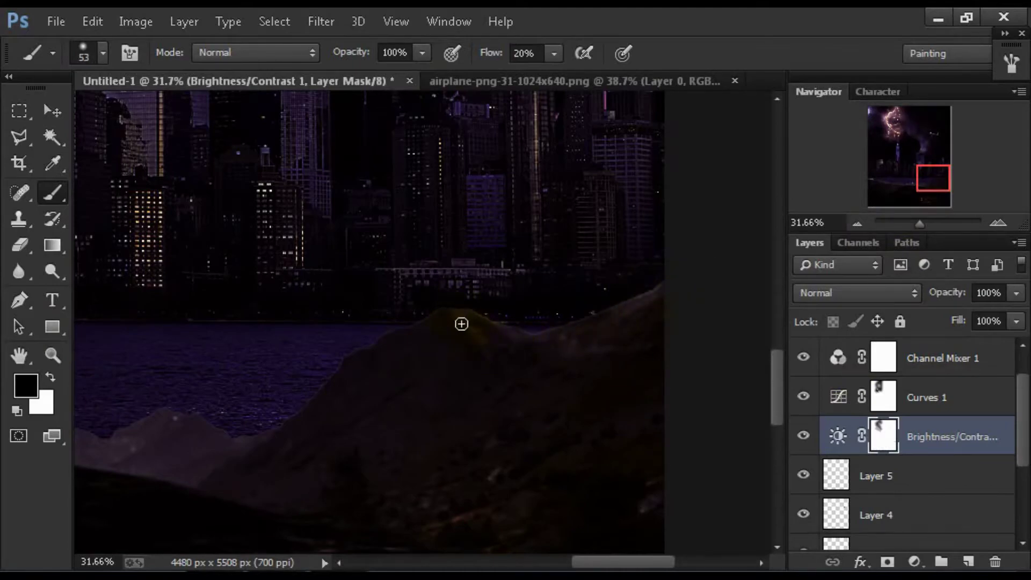
drag(253, 453, 627, 357)
drag(327, 342, 512, 342)
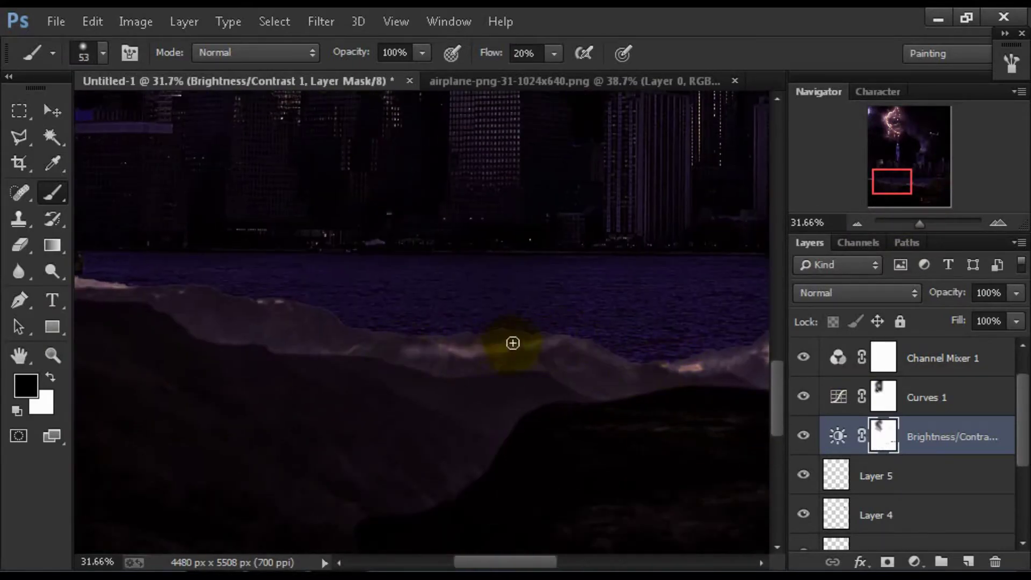
drag(398, 341, 665, 364)
mouse_move(504, 379)
mouse_down()
mouse_move(587, 414)
mouse_move(300, 463)
mouse_up()
key(ctrl+0)
Lower brightness to -79 and bend the RGB curve to darken shadows and lift highlights.
double_click(837, 435)
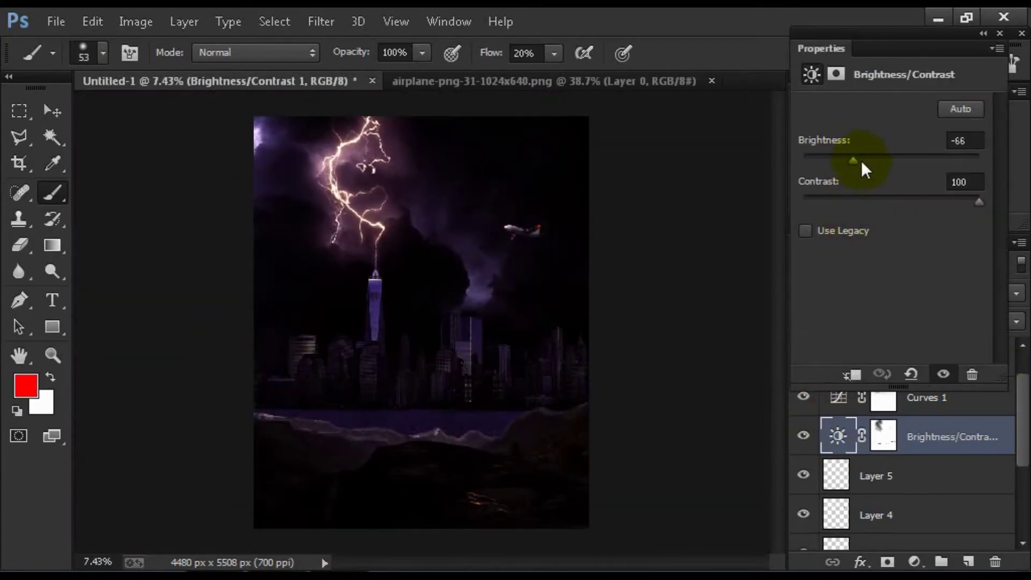
drag(853, 160, 877, 160)
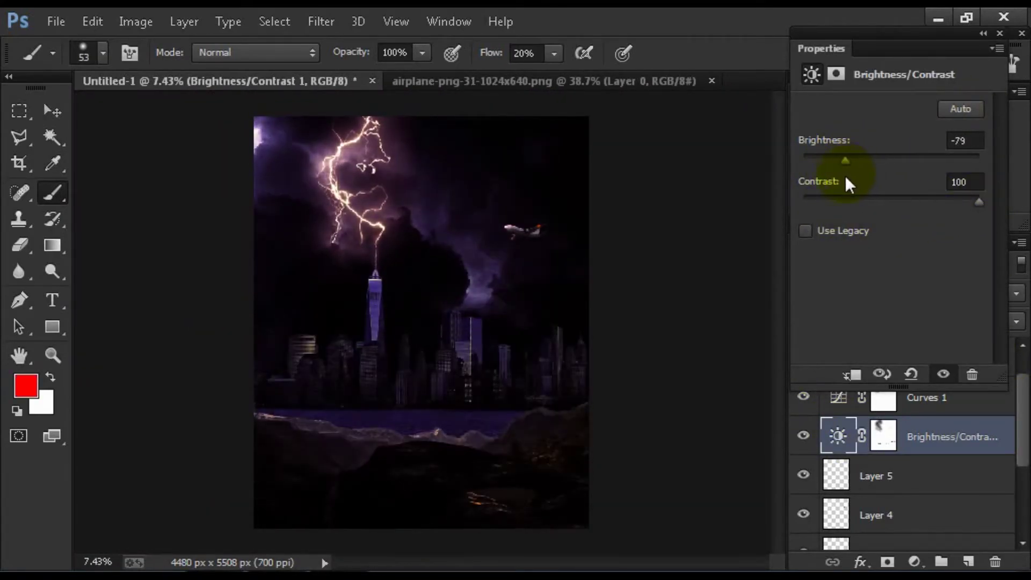
click(883, 400)
click(880, 252)
drag(881, 252, 879, 258)
drag(928, 220, 925, 205)
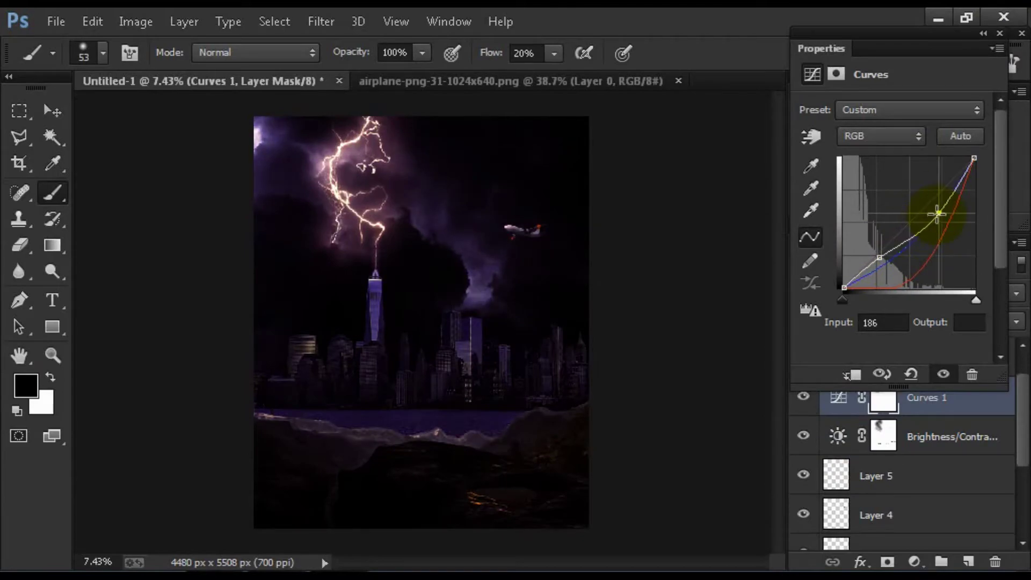
Raise the Red curve to warm the rocks, then review the Green and Blue channels.
click(880, 136)
click(859, 173)
mouse_move(939, 242)
mouse_down()
mouse_move(940, 218)
mouse_move(920, 230)
mouse_up()
click(854, 135)
click(859, 190)
click(880, 136)
click(859, 209)
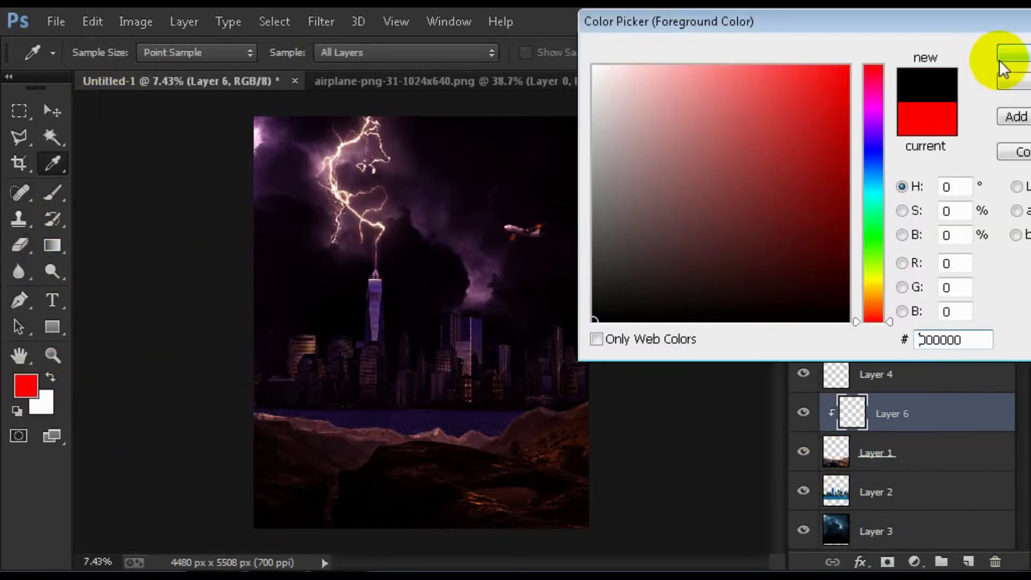
Paint black shading over the rocky foreground and lower city buildings.
click(1005, 64)
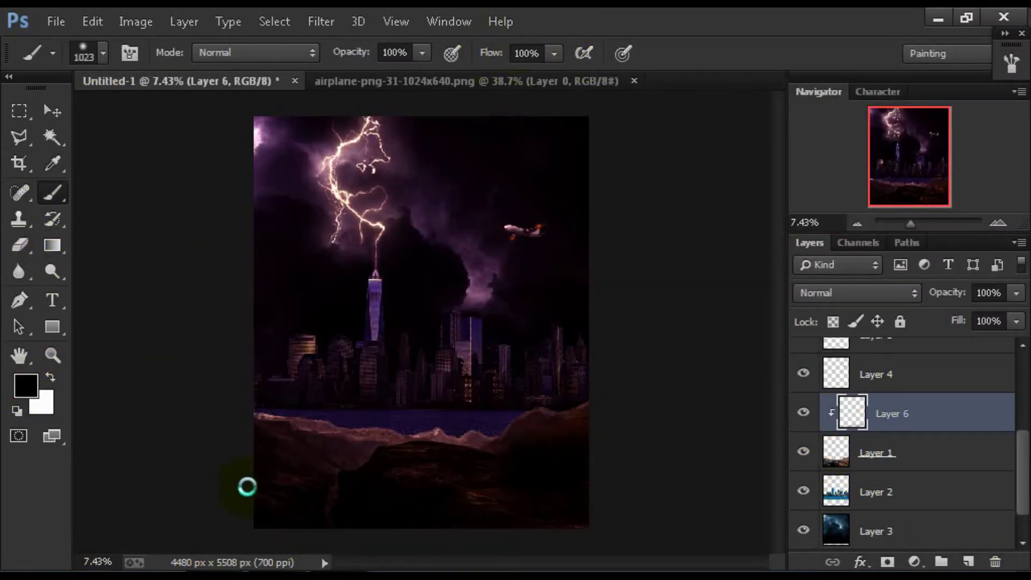
drag(247, 486, 316, 486)
key(e)
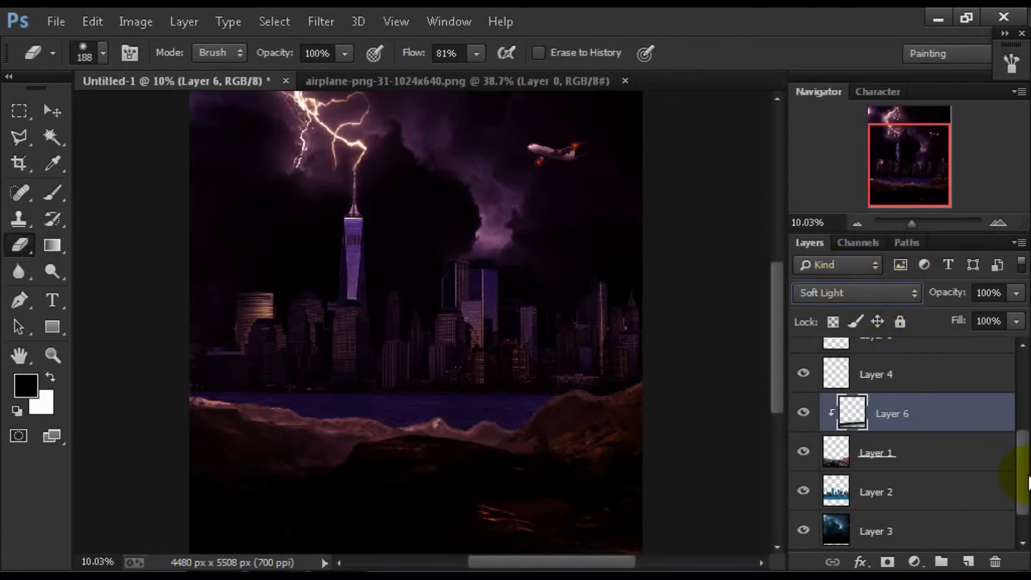
click(998, 493)
key(b)
mouse_move(317, 368)
mouse_down()
mouse_move(467, 328)
mouse_move(623, 344)
mouse_up()
Blend the shading layer as Soft Light and push the Color Balance midtone red to +41.
click(856, 293)
click(838, 290)
key(e)
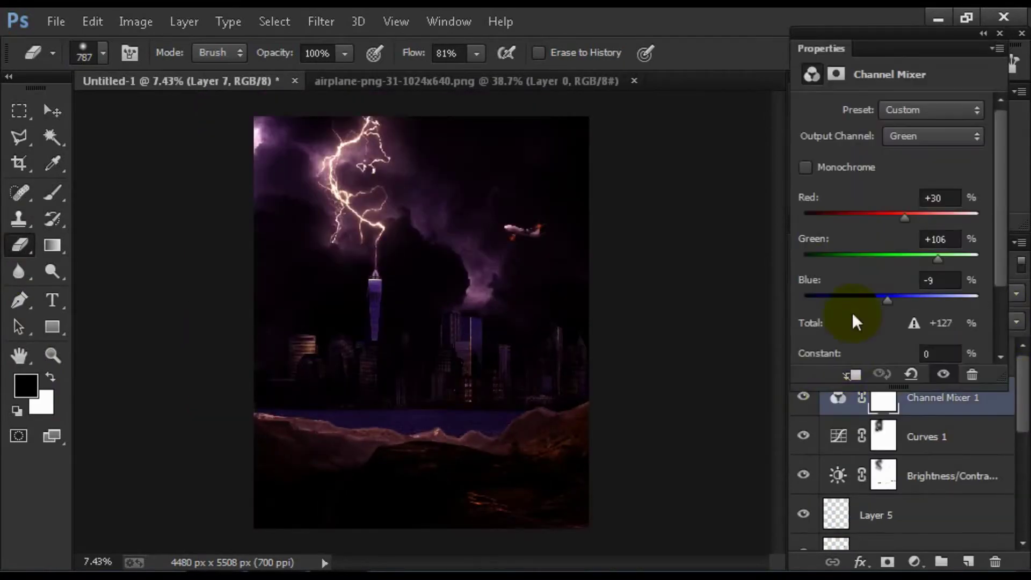
drag(911, 215, 891, 239)
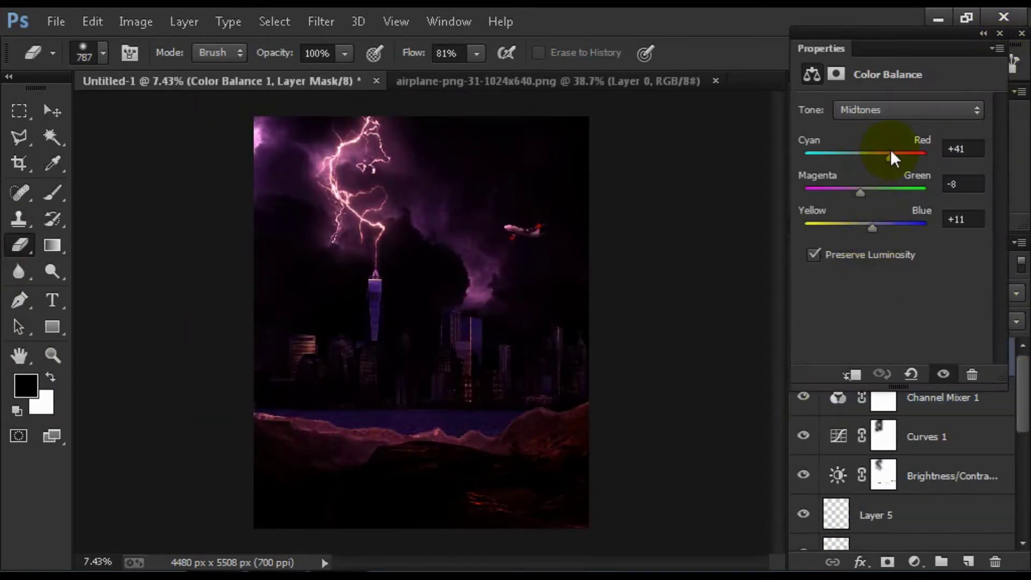